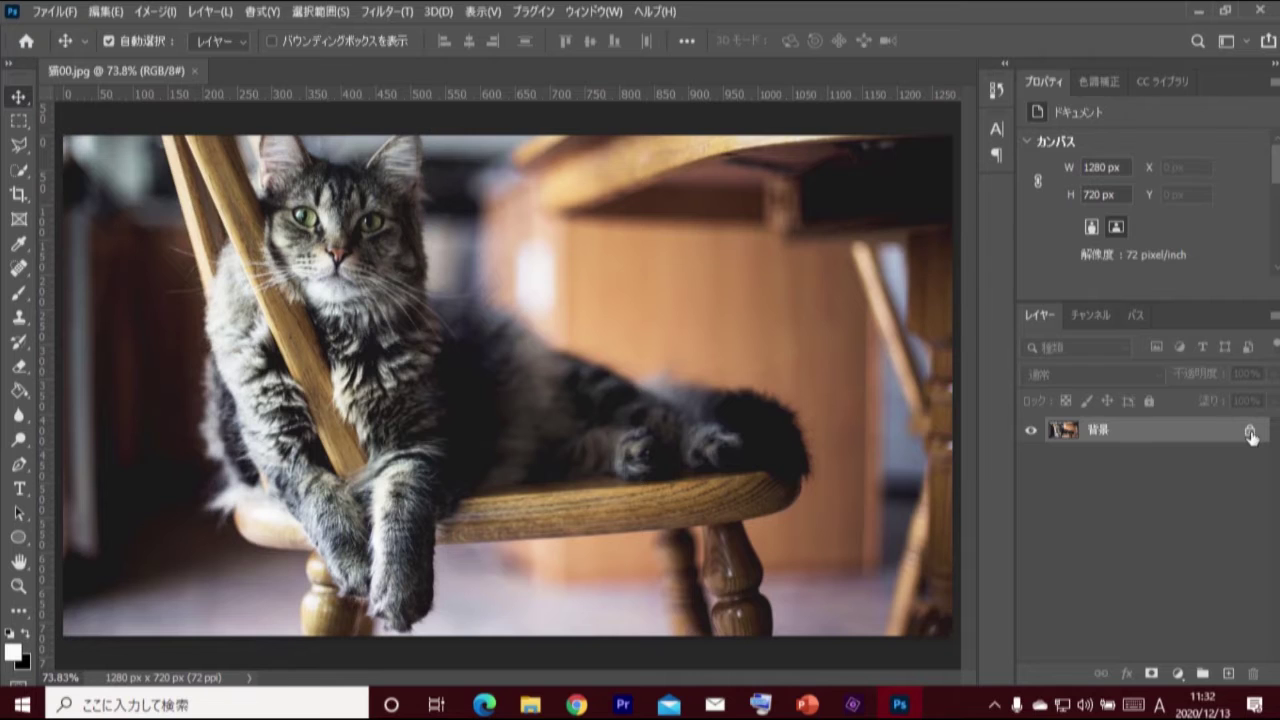
- Unlock the cat photo's 背景 layer so it becomes the editable レイヤー 0
{"action": "left_click", "coordinate": [1249, 433]}
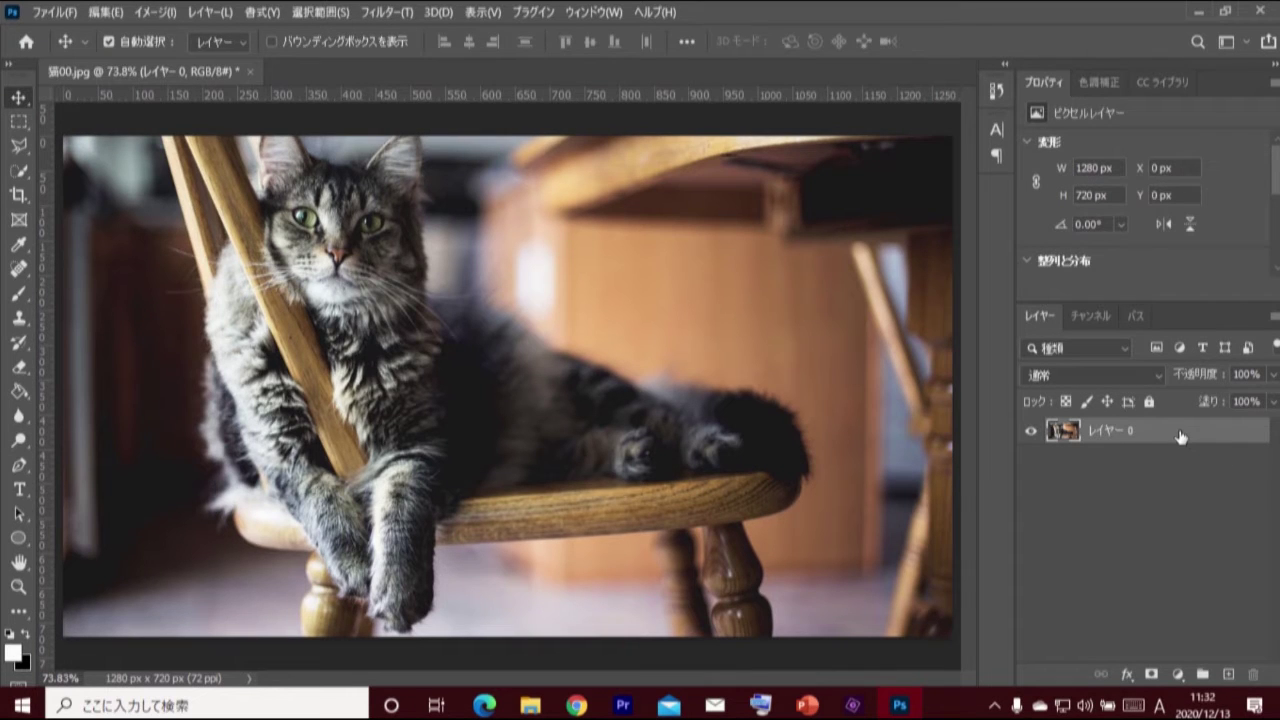
{"action": "left_click", "coordinate": [97, 14]}
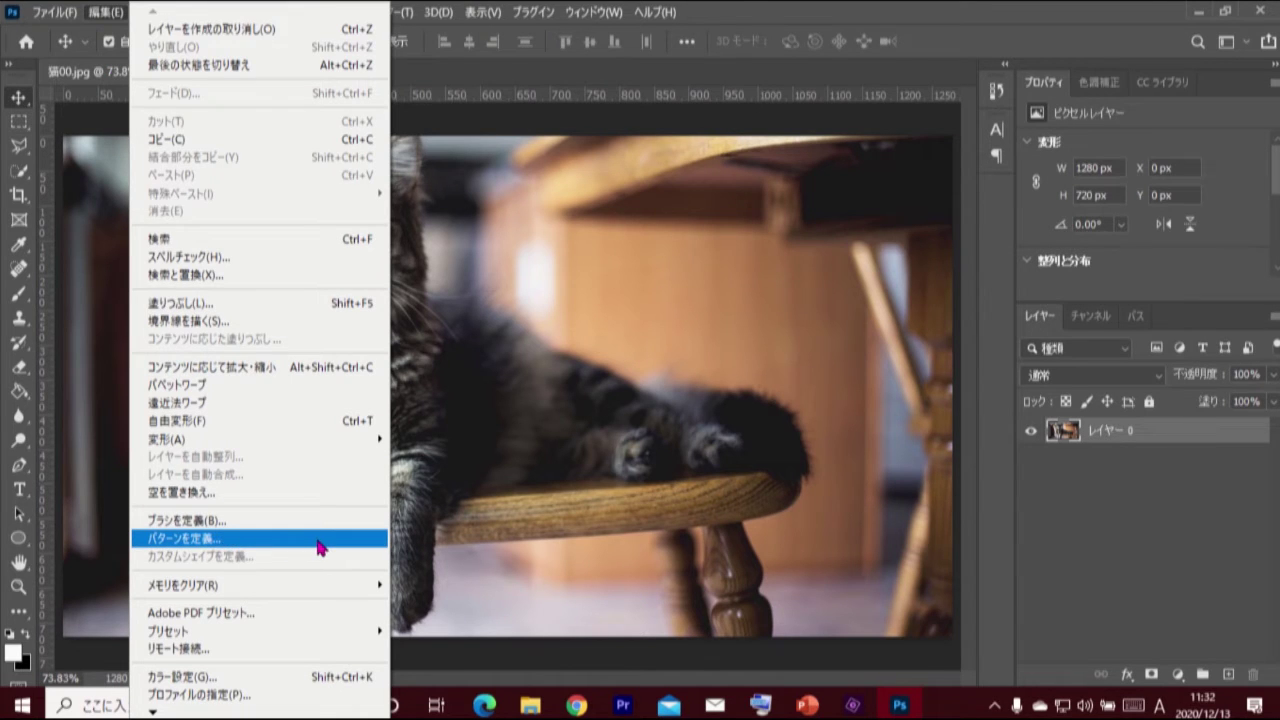
- Define the whole cat photo as a pattern named 猫00.jpg
{"action": "left_click", "coordinate": [320, 548]}
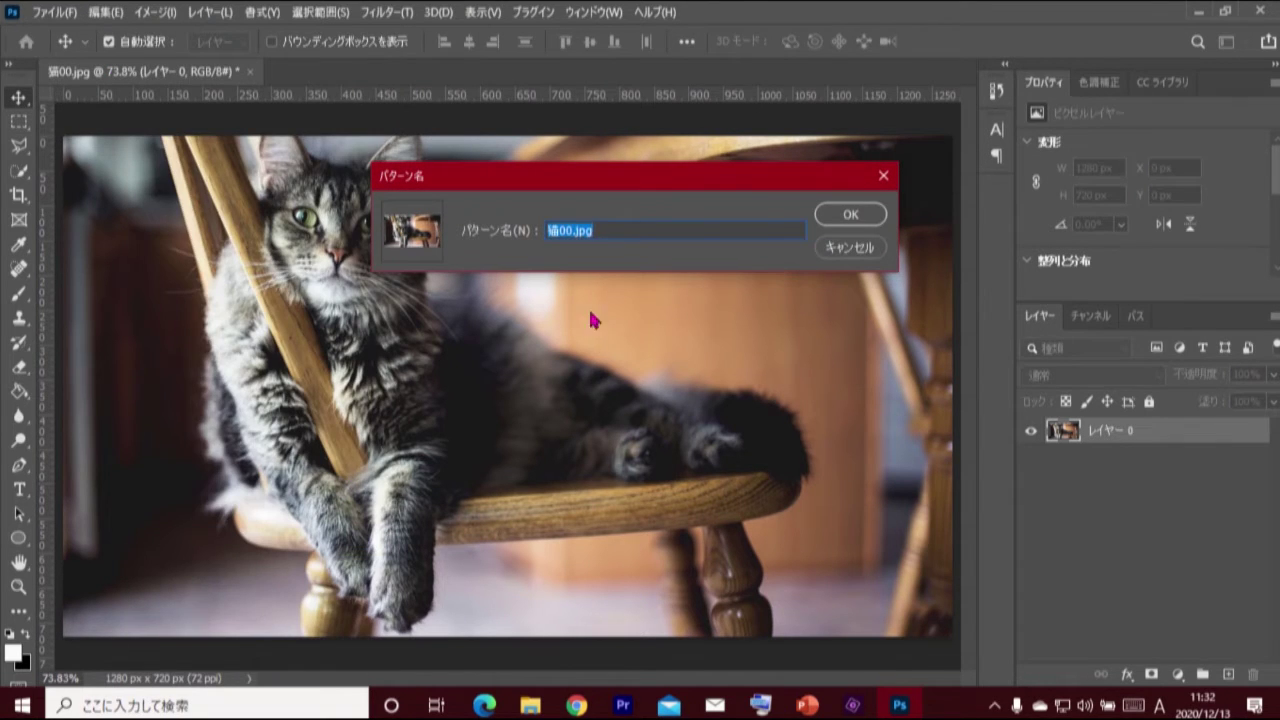
{"action": "left_click", "coordinate": [607, 233]}
{"action": "left_click", "coordinate": [851, 216]}
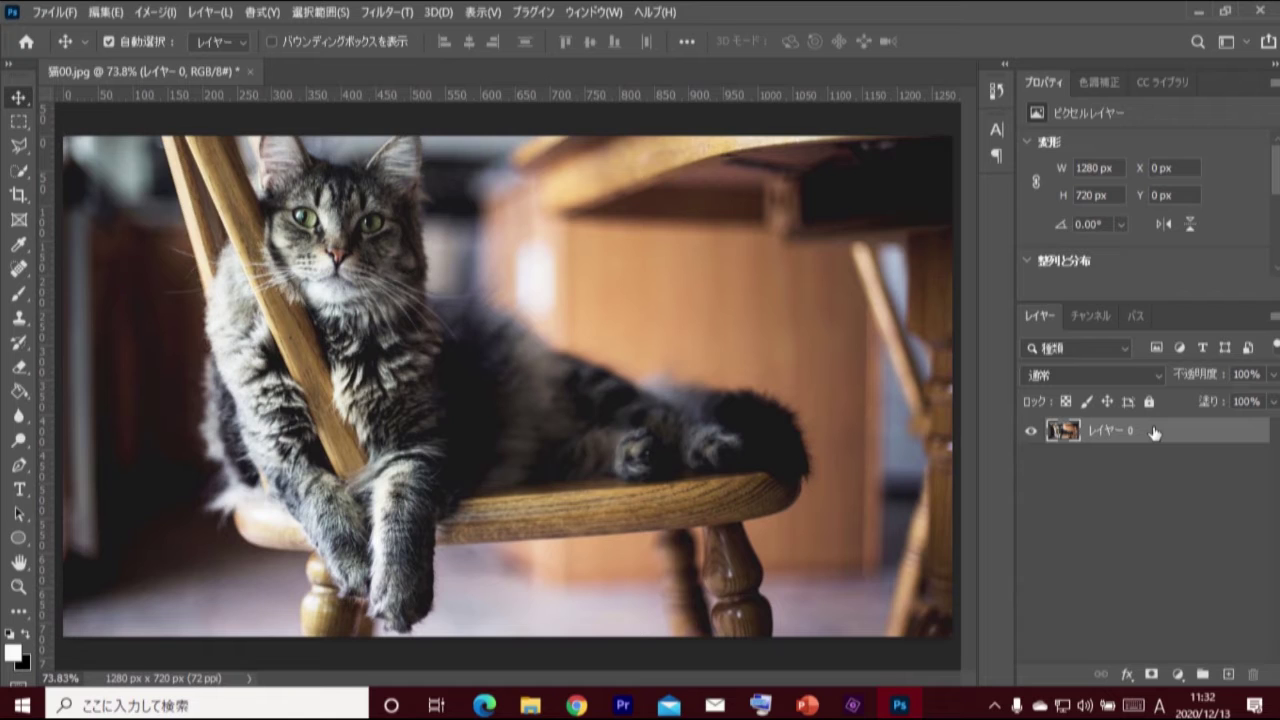
- Draw a white 595 px circle over the photo's right side, positioned at X 617, Y 62
{"action": "left_click", "coordinate": [20, 538]}
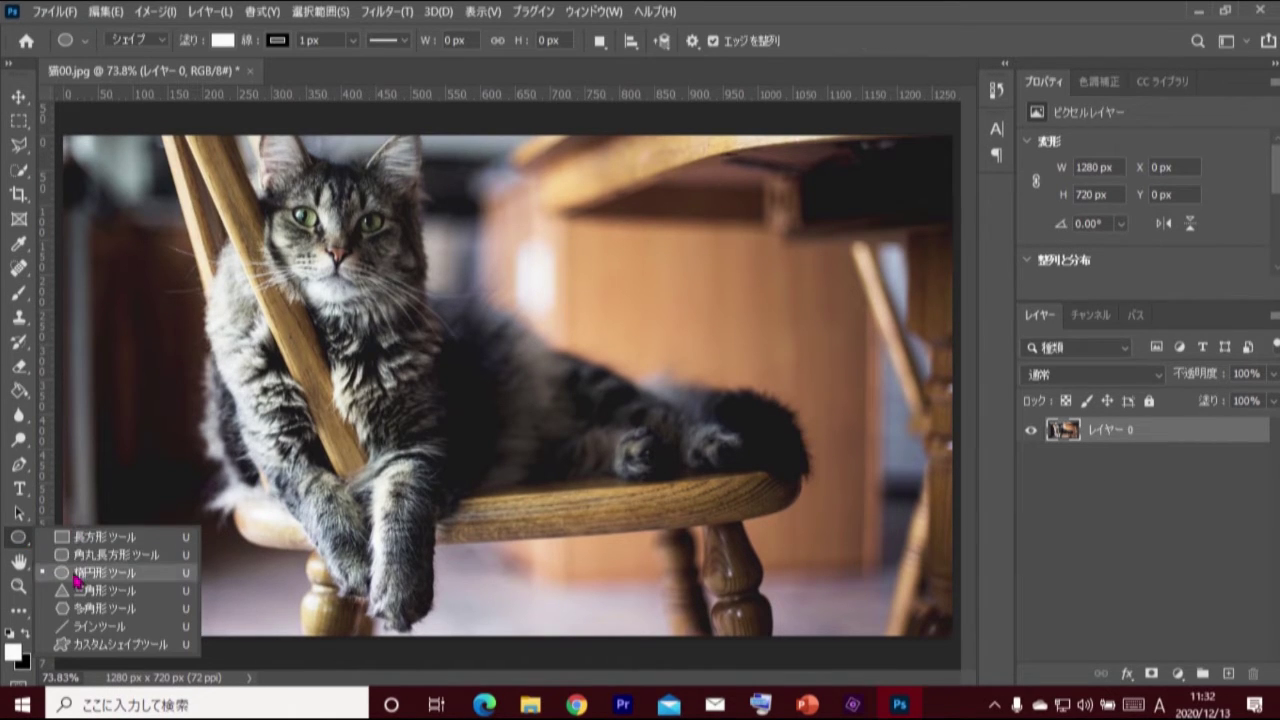
{"action": "left_click", "coordinate": [160, 578]}
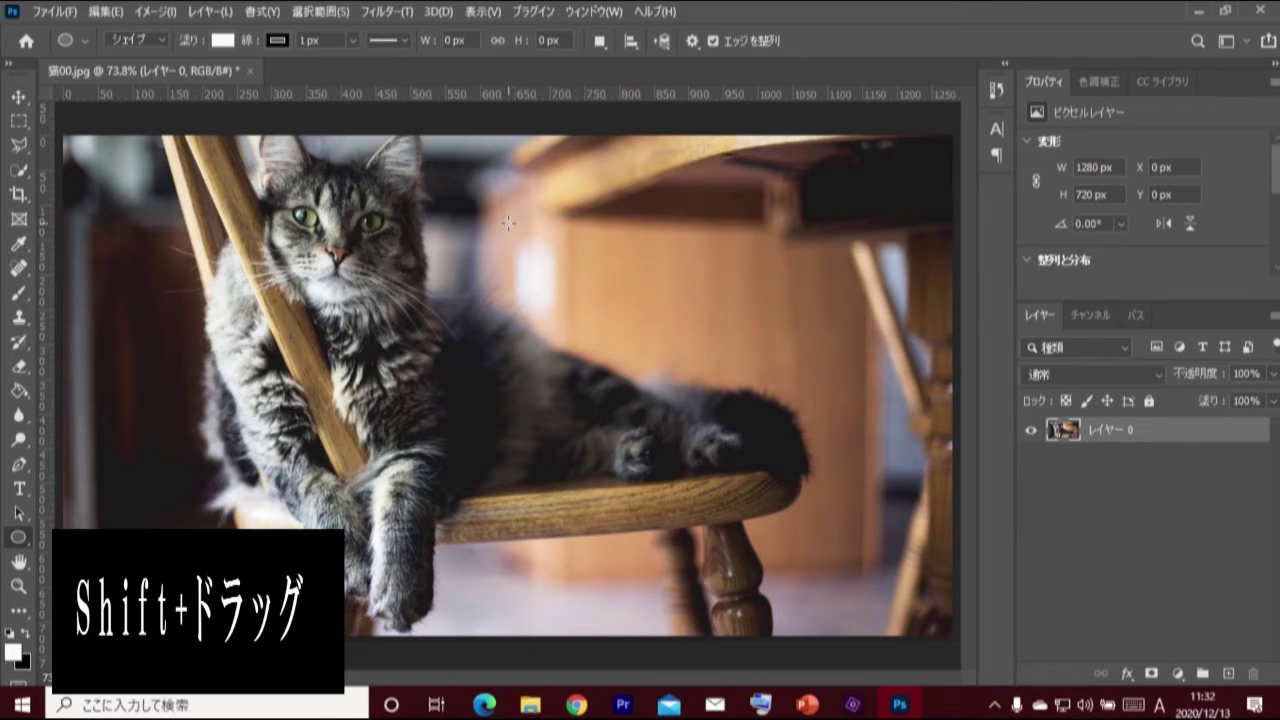
{"action": "mouse_move", "coordinate": [508, 222]}
{"action": "left_mouse_down"}
{"action": "mouse_move", "coordinate": [938, 533]}
{"action": "mouse_move", "coordinate": [1050, 560]}
{"action": "mouse_move", "coordinate": [1232, 636]}
{"action": "left_mouse_up"}
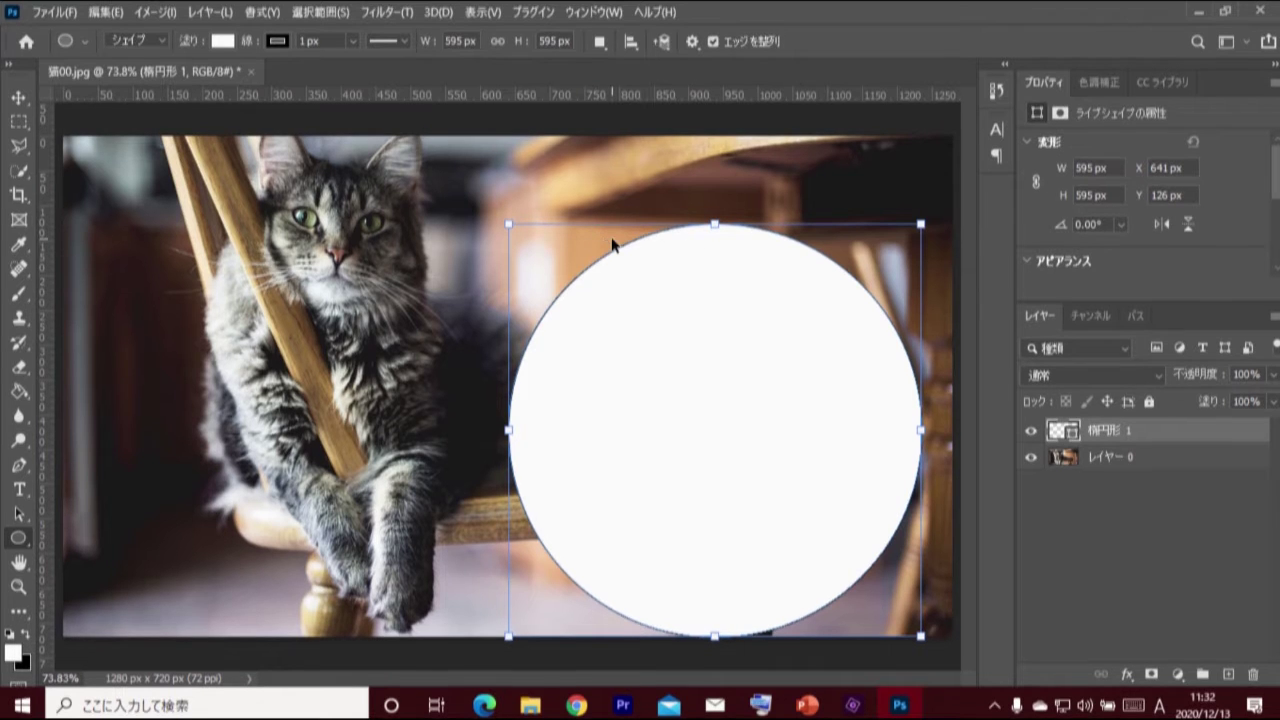
{"action": "key", "text": "ctrl+t"}
{"action": "left_click_drag", "start_coordinate": [709, 274], "coordinate": [692, 224]}
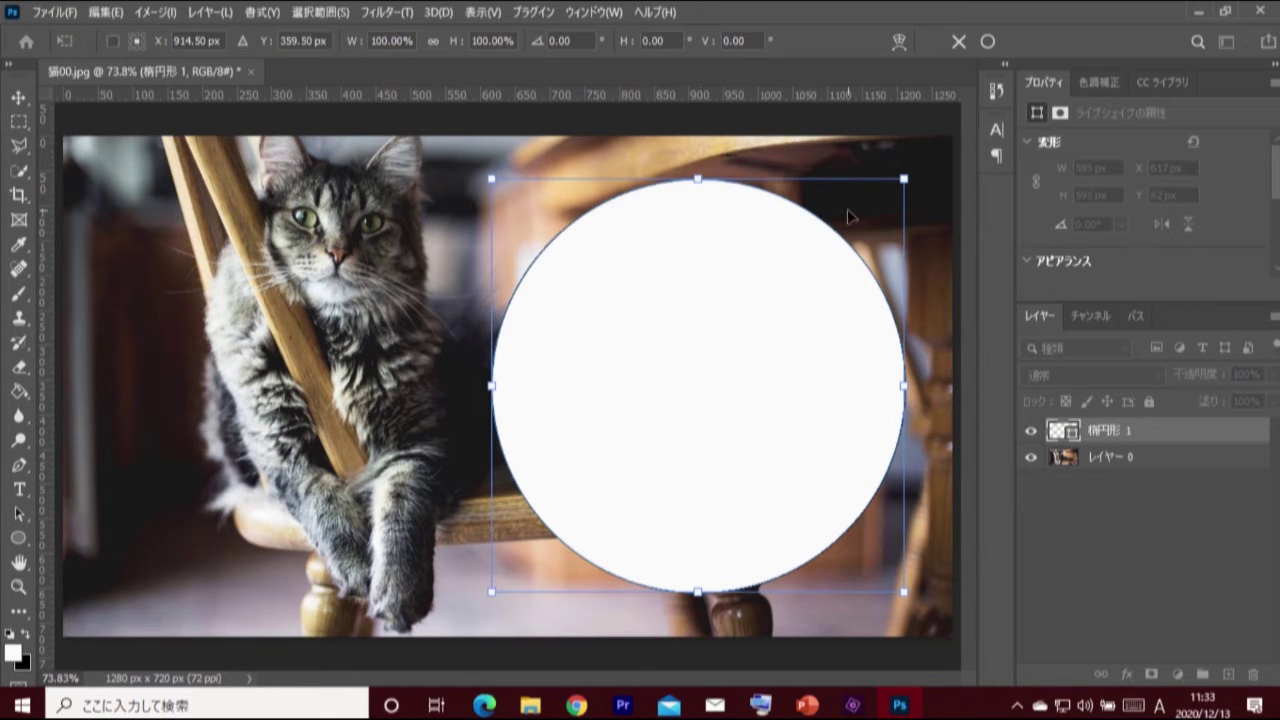
{"action": "left_click", "coordinate": [989, 42]}
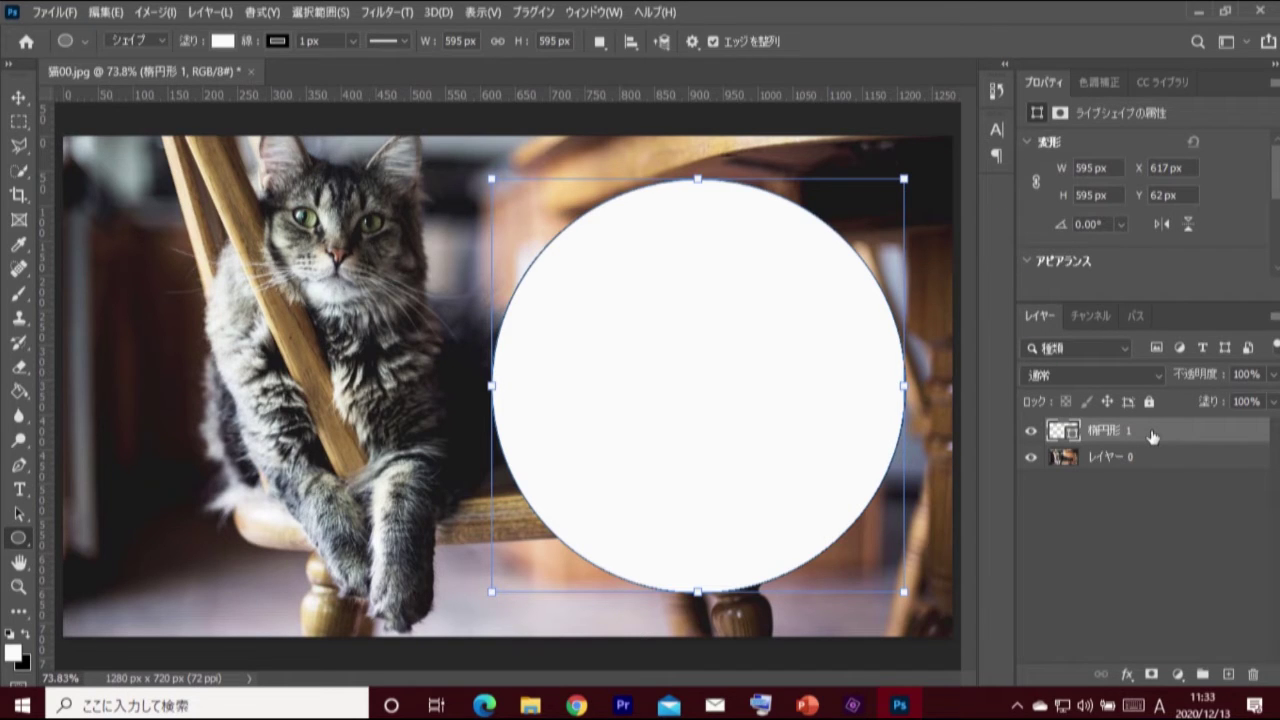
- Open Layer Style for the 楕円形 1 circle layer and move the dialog aside
{"action": "double_click", "coordinate": [1205, 434]}
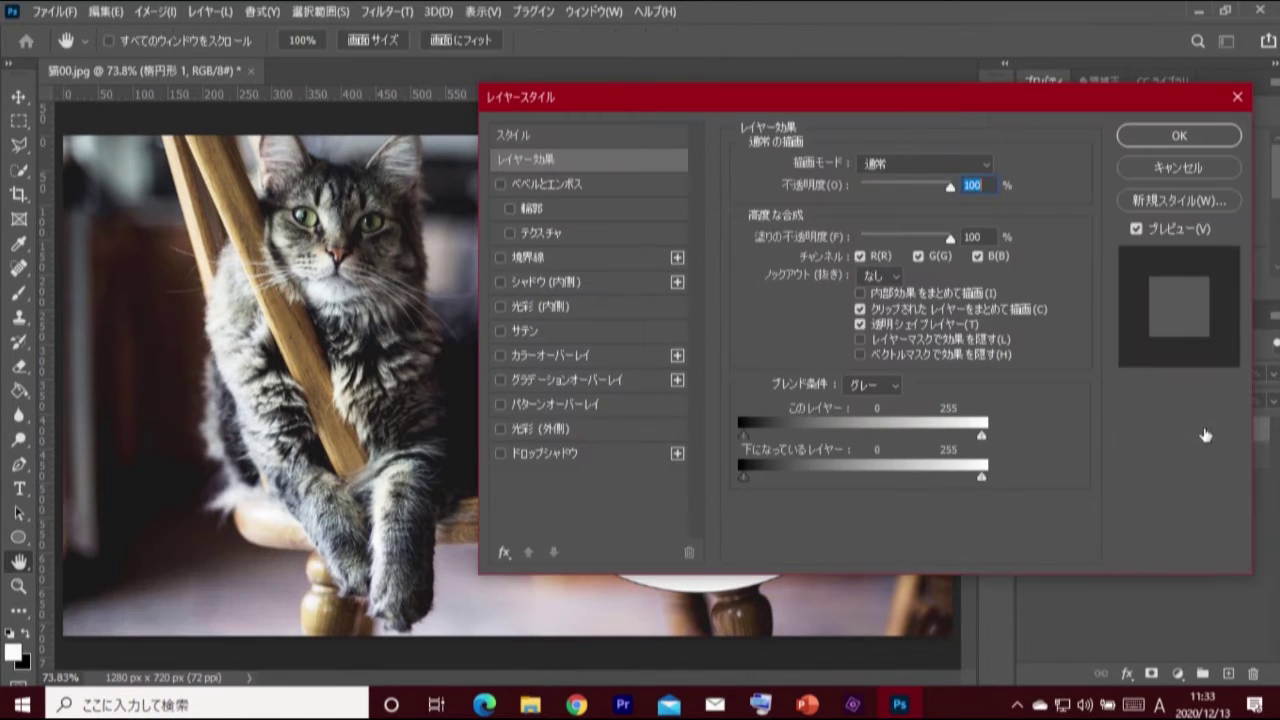
{"action": "left_click_drag", "start_coordinate": [665, 108], "coordinate": [877, 123]}
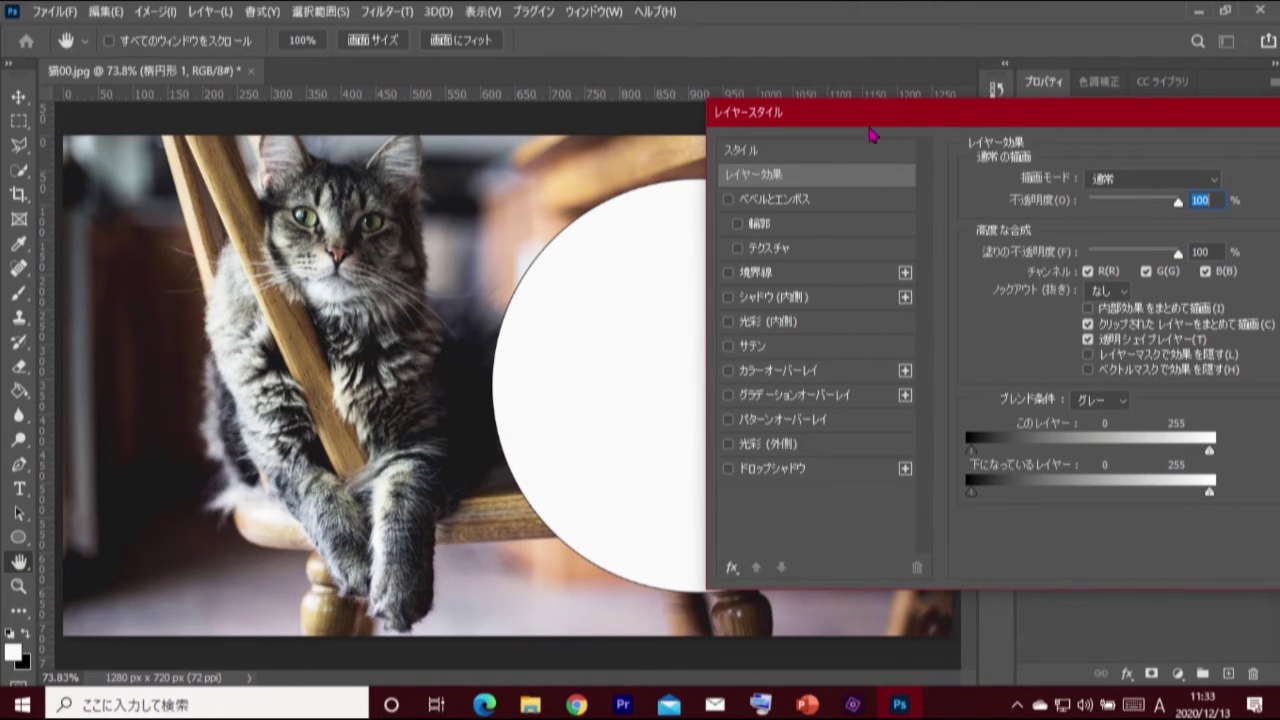
- Add a 10 px inside stroke to the circle with Gradient fill type
{"action": "left_click", "coordinate": [728, 272]}
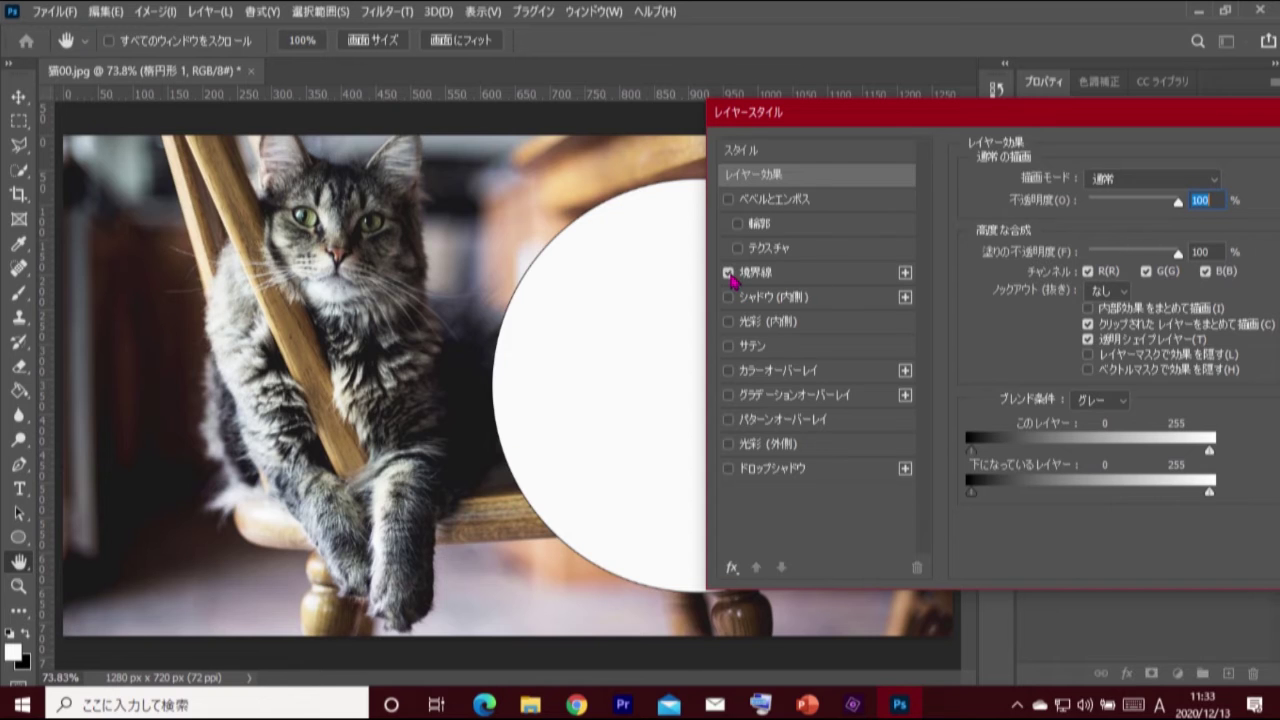
{"action": "left_click", "coordinate": [843, 283]}
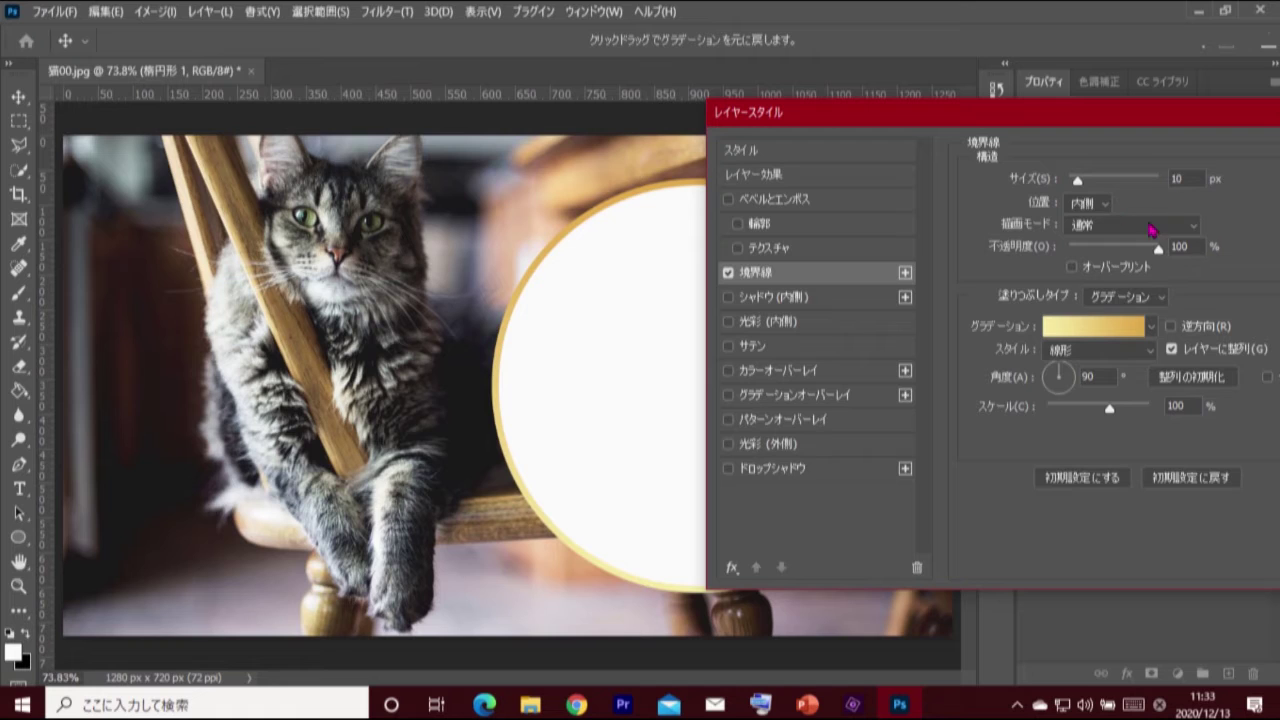
{"action": "left_click", "coordinate": [1164, 298]}
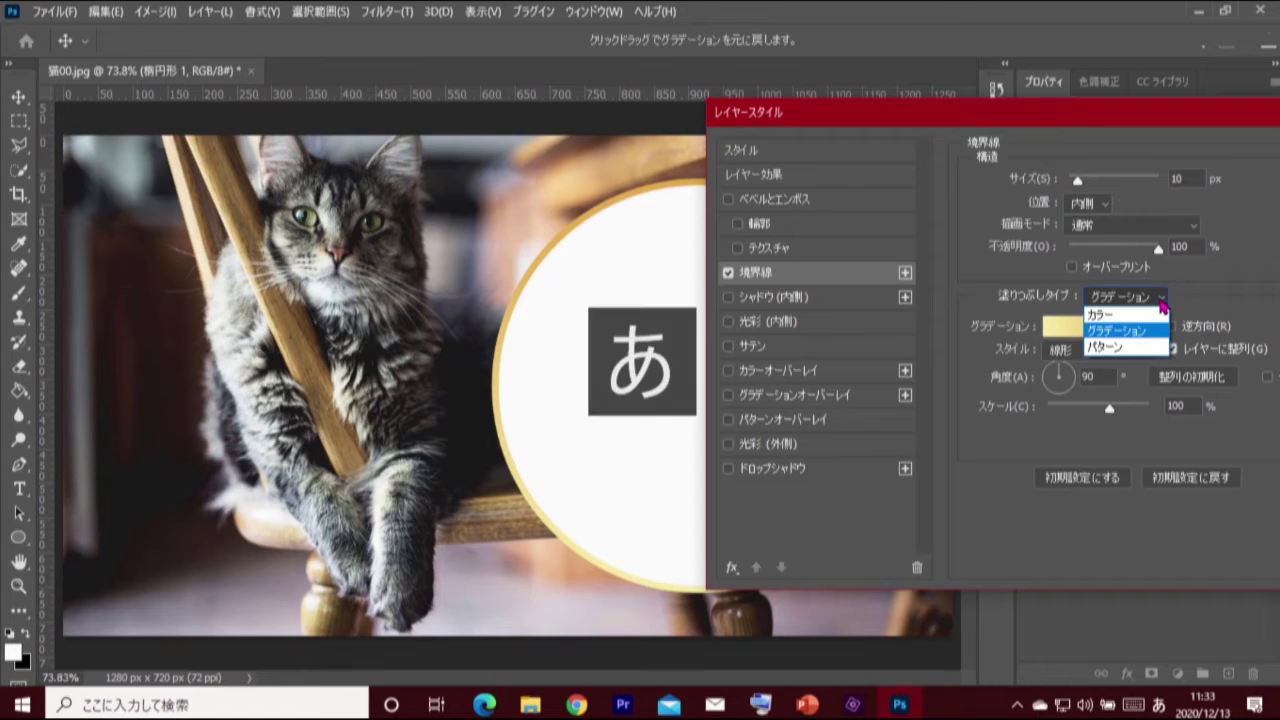
{"action": "left_click", "coordinate": [1165, 332]}
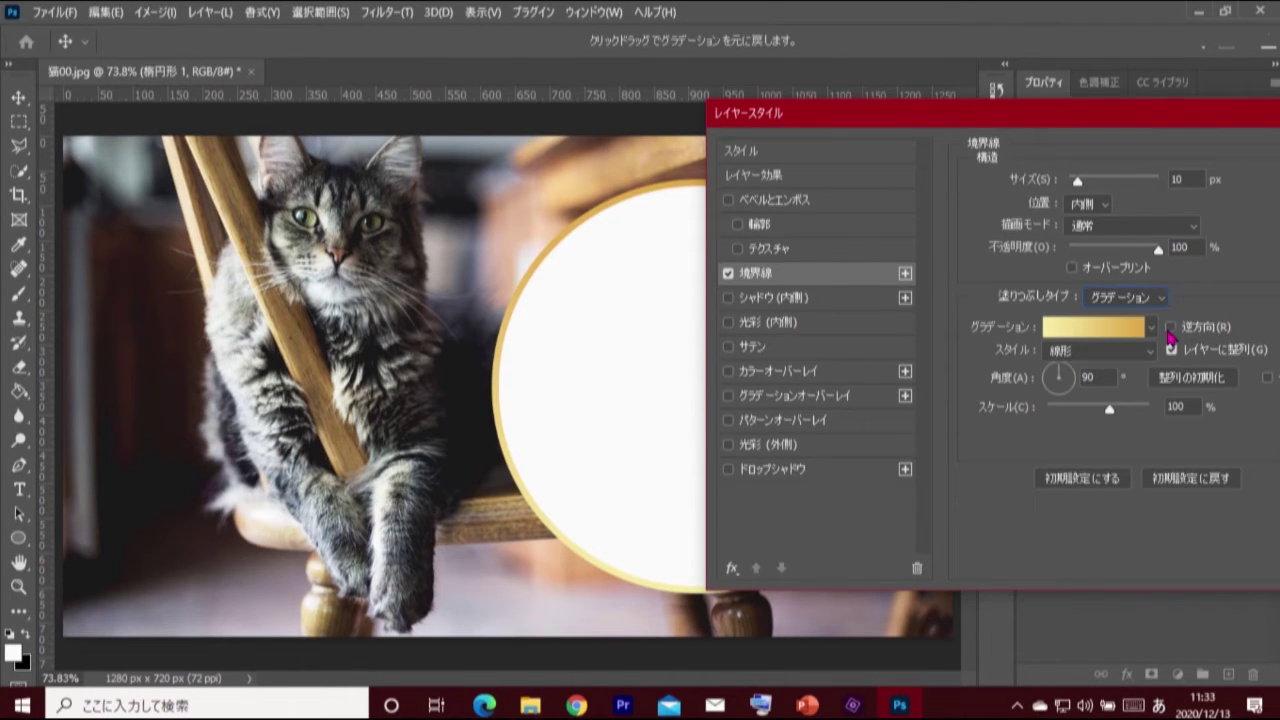
- Choose the gold 金色7 gradient preset for the circle's stroke
{"action": "left_click", "coordinate": [1122, 333]}
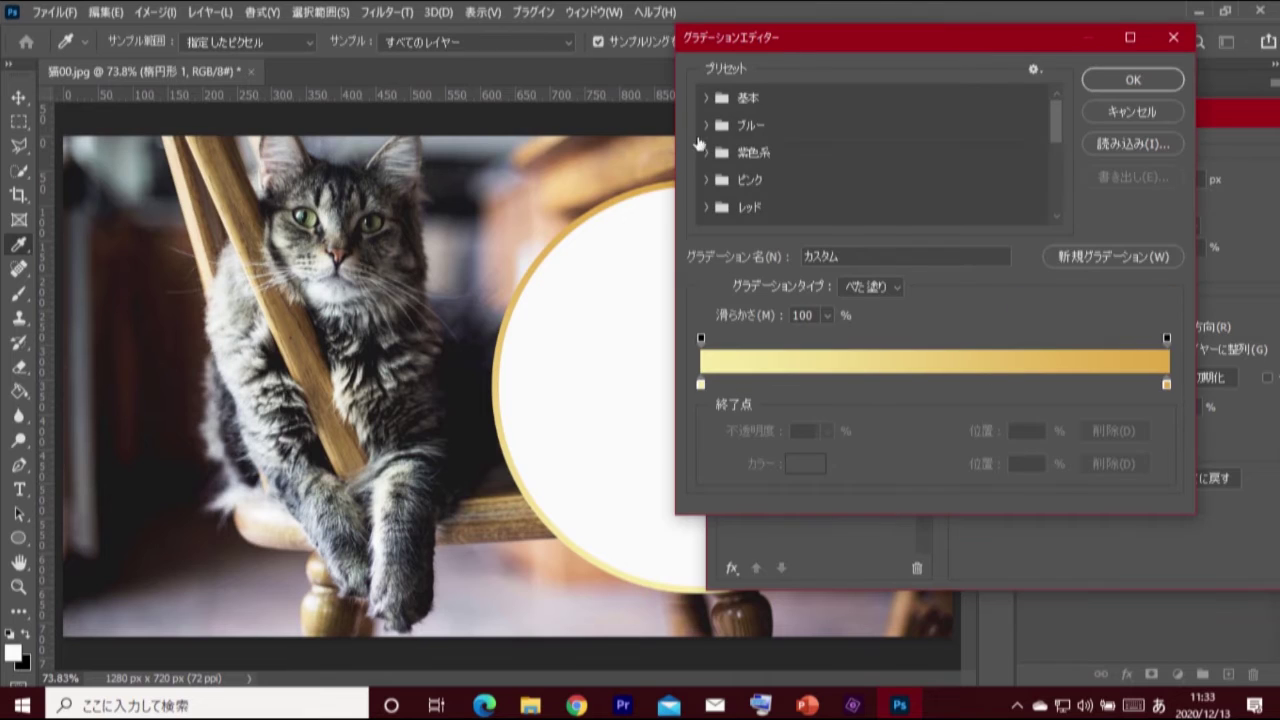
{"action": "left_click", "coordinate": [706, 98]}
{"action": "left_click", "coordinate": [829, 137]}
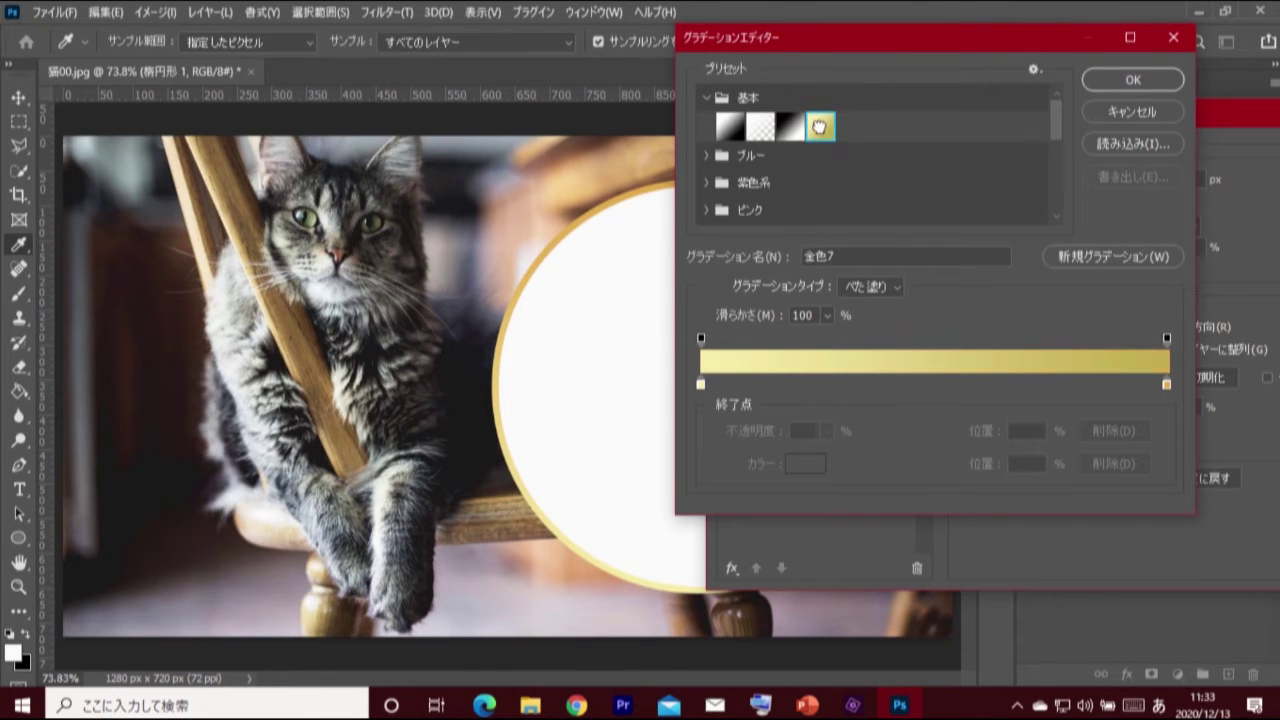
{"action": "left_click", "coordinate": [707, 158]}
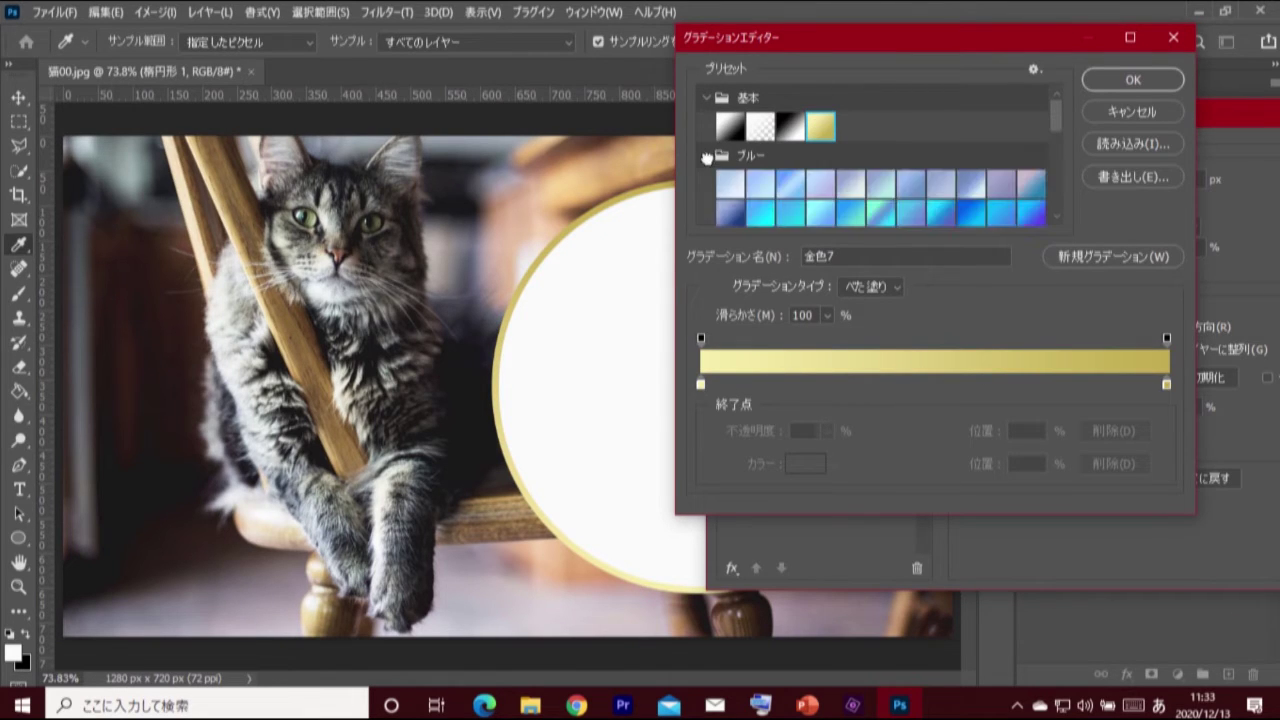
{"action": "left_click", "coordinate": [731, 185]}
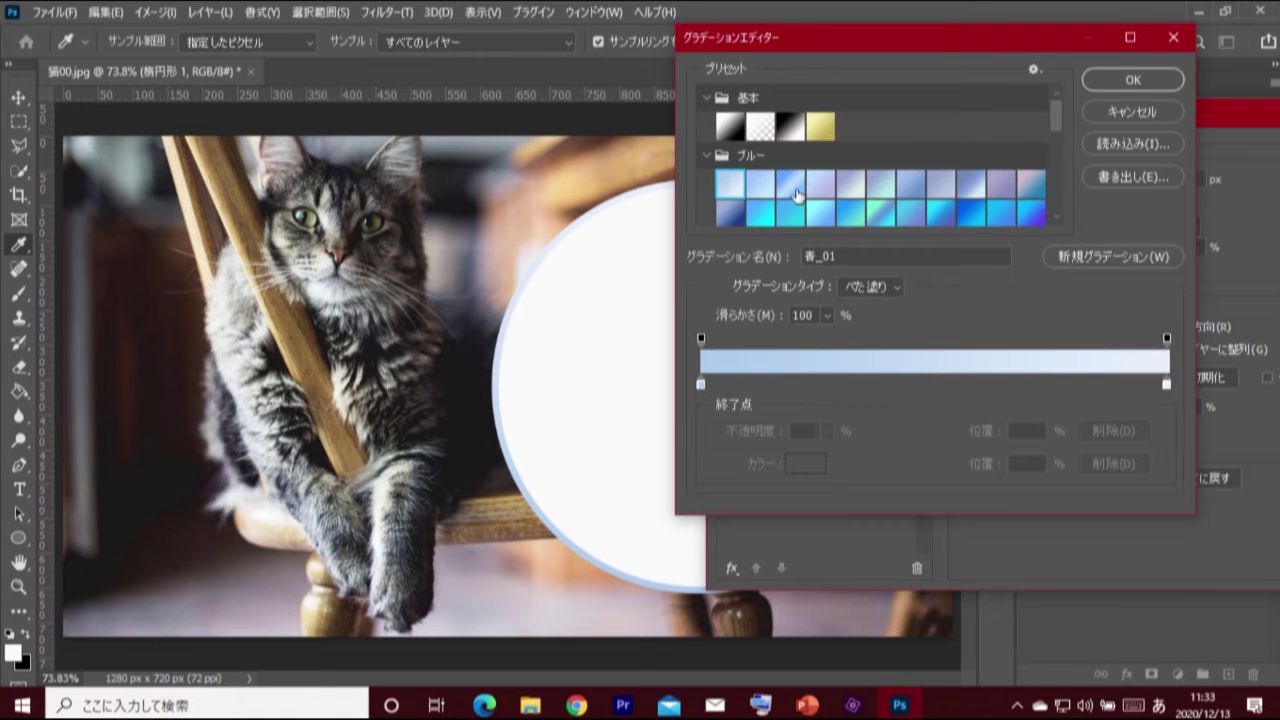
{"action": "left_click", "coordinate": [826, 126]}
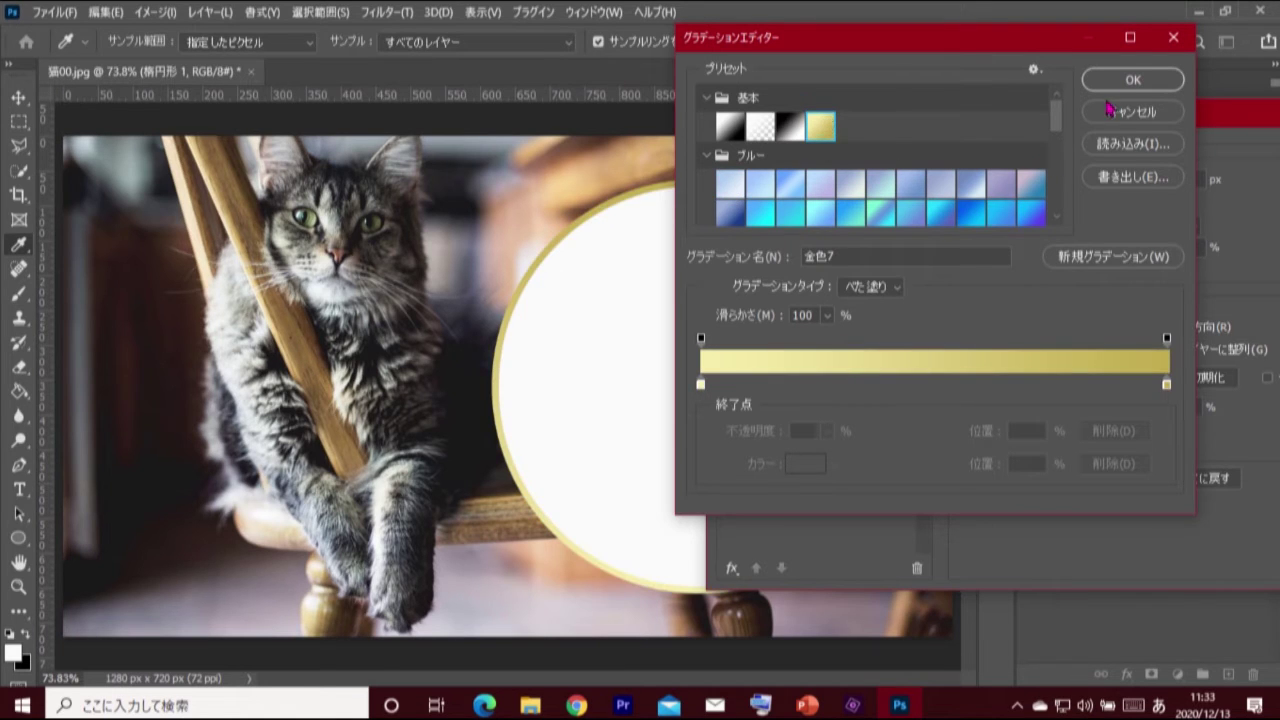
{"action": "left_click", "coordinate": [1122, 80]}
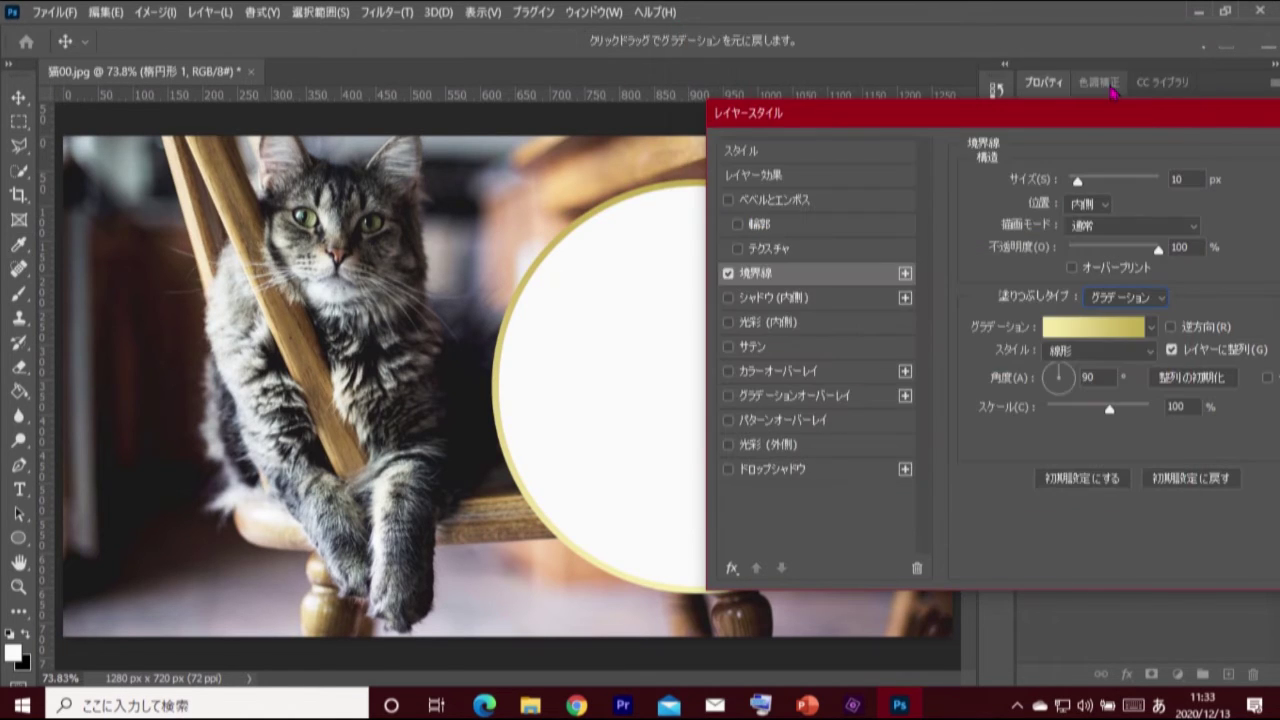
- Keep the stroke gradient style Linear and enable Drop Shadow
{"action": "left_click", "coordinate": [1112, 351]}
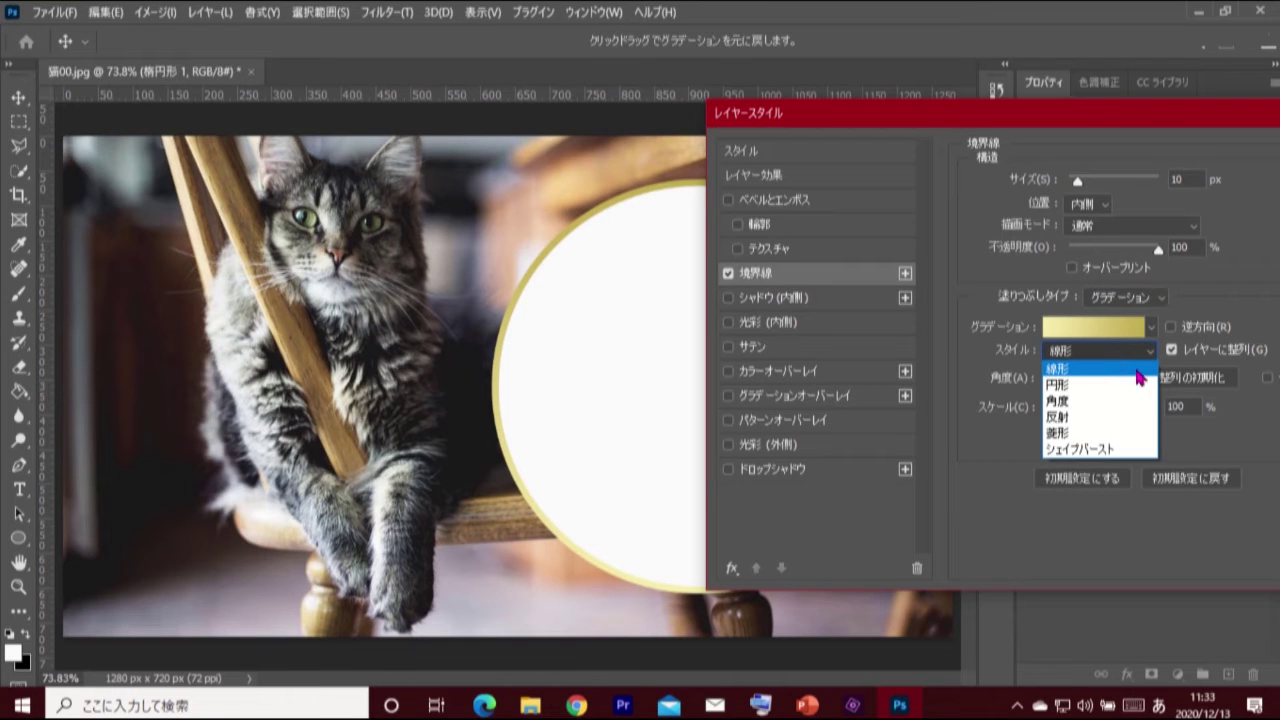
{"action": "left_click", "coordinate": [1139, 372]}
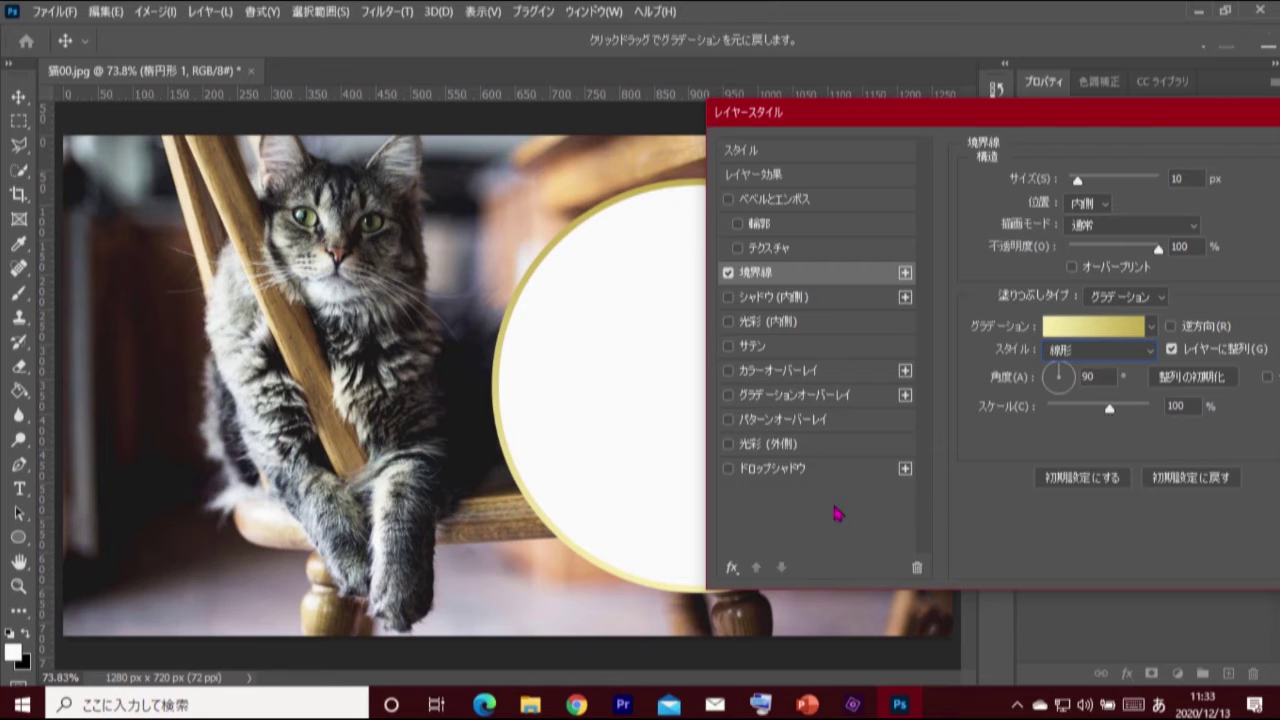
{"action": "left_click", "coordinate": [728, 470]}
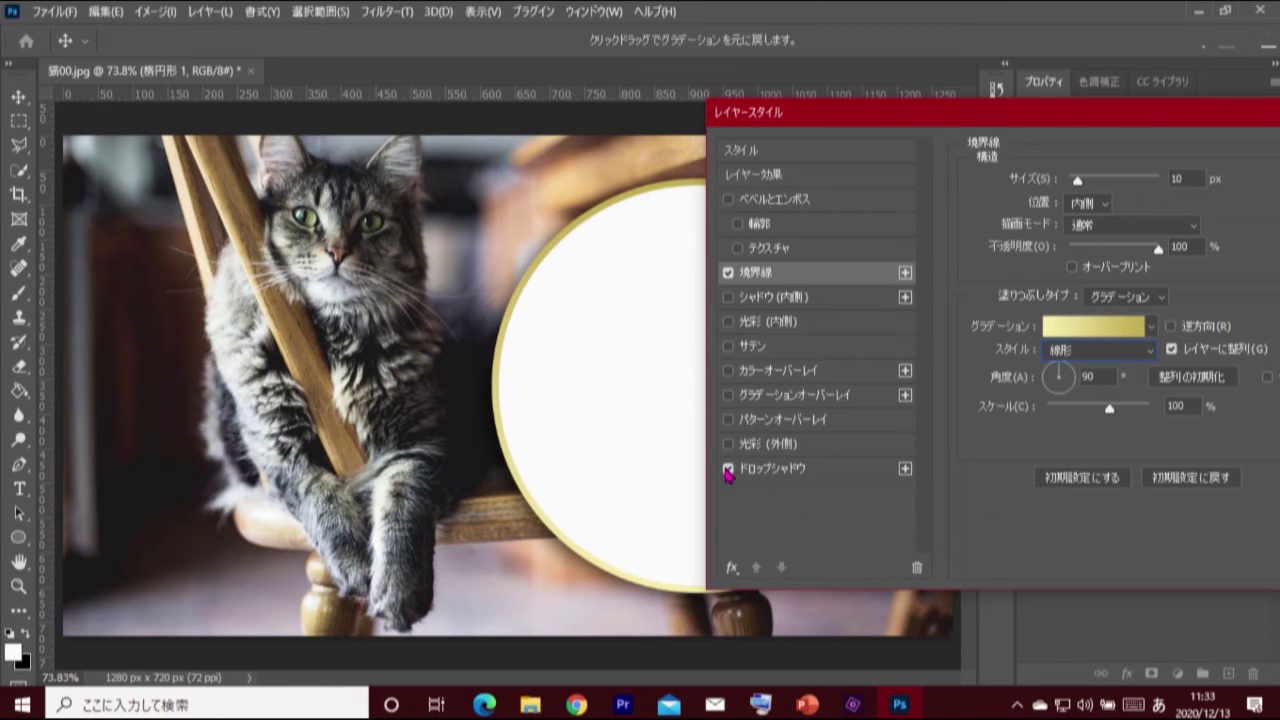
- Use the Drop Shadow settings (Multiply, 75%, 30°, distance 10, size 30) and enable Pattern Overlay
{"action": "left_click", "coordinate": [851, 476]}
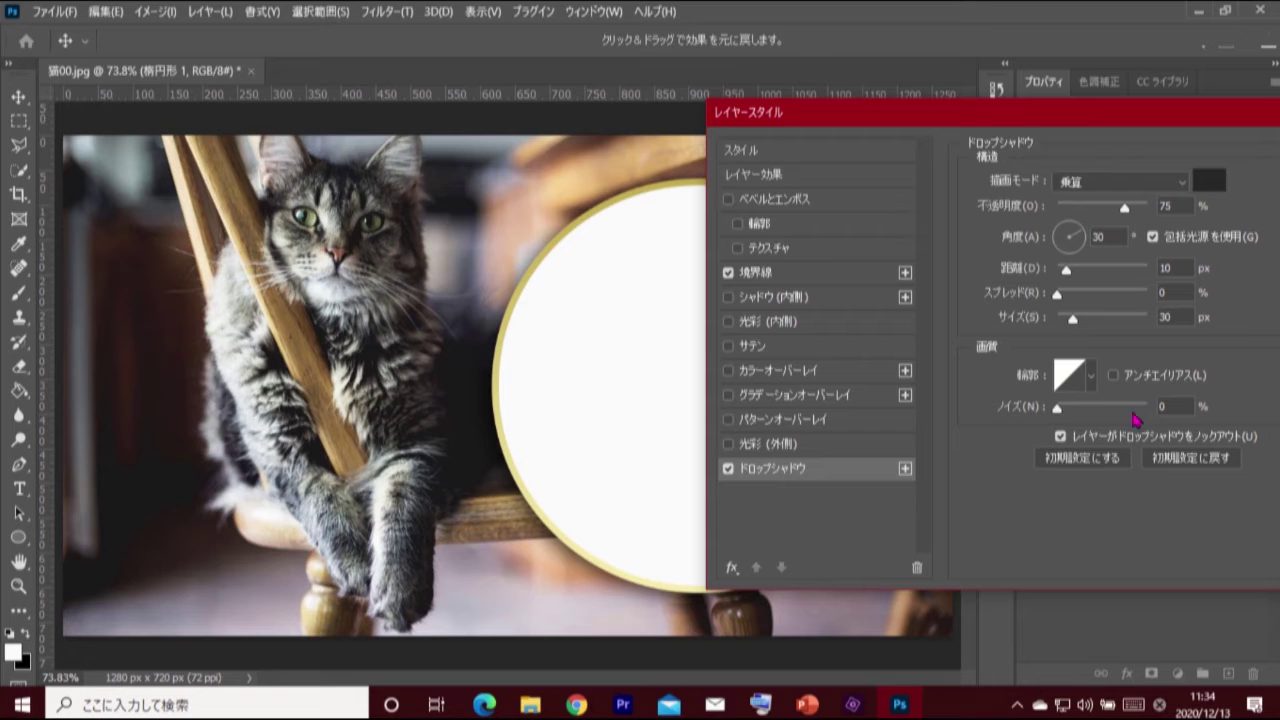
{"action": "left_click", "coordinate": [729, 420]}
- Replace the green leaf Pattern Overlay with the saved cat-photo pattern
{"action": "left_click", "coordinate": [868, 426]}
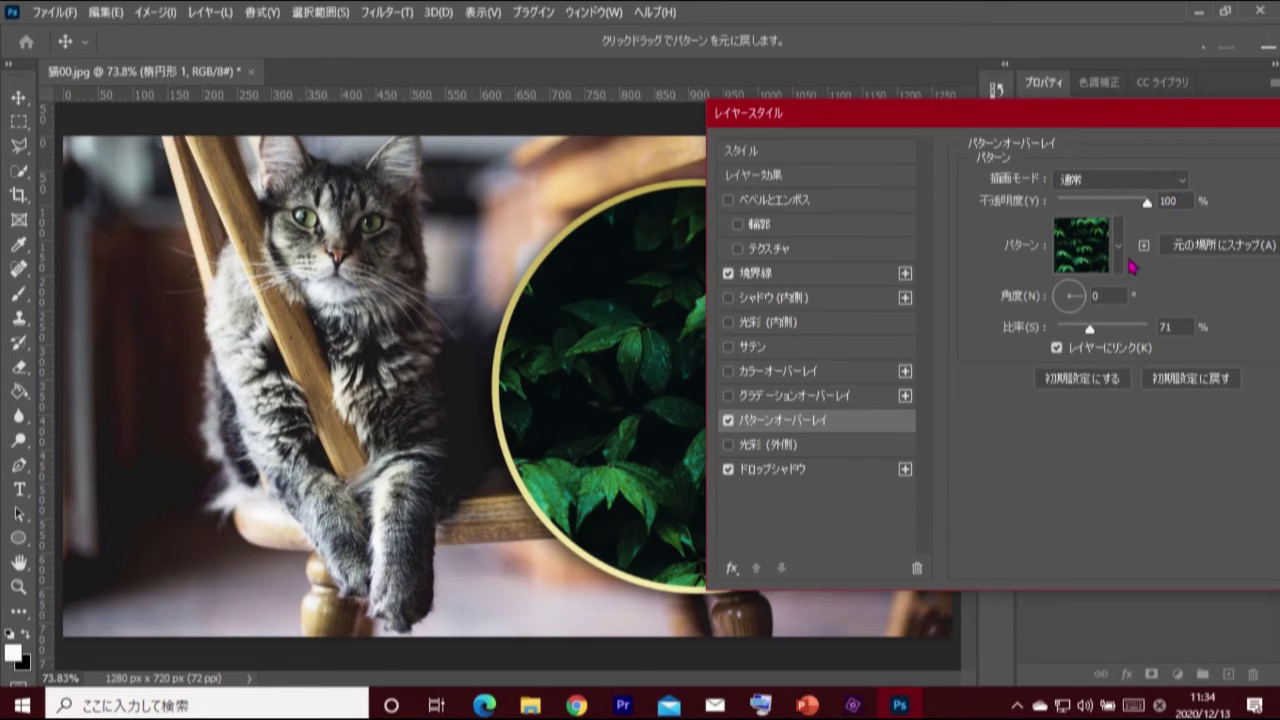
{"action": "left_click", "coordinate": [1119, 246]}
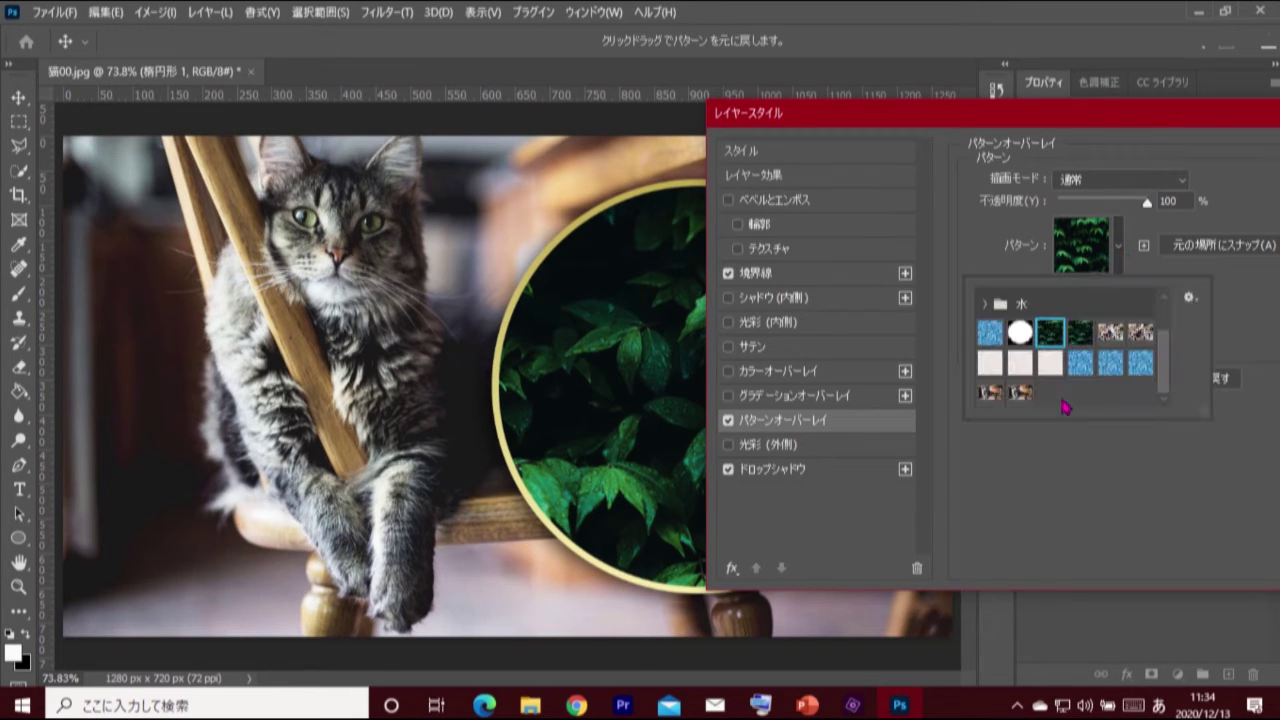
{"action": "left_click", "coordinate": [1021, 393]}
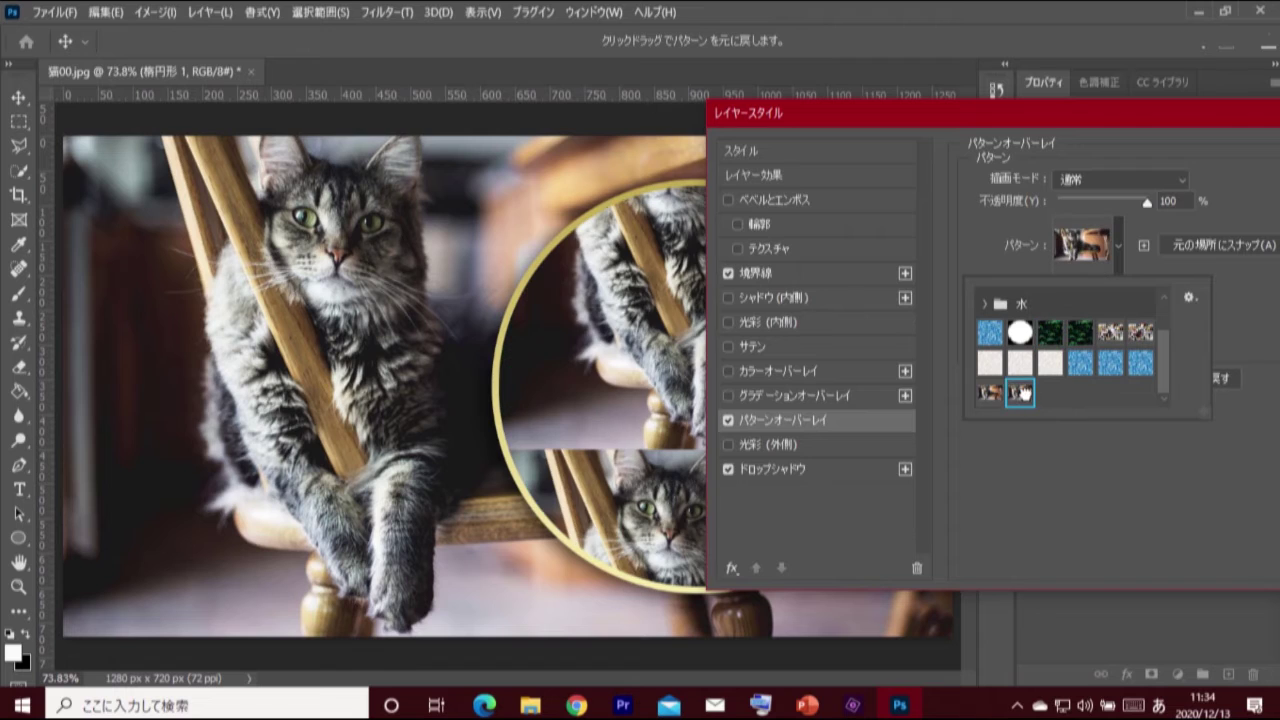
{"action": "left_click", "coordinate": [1260, 308]}
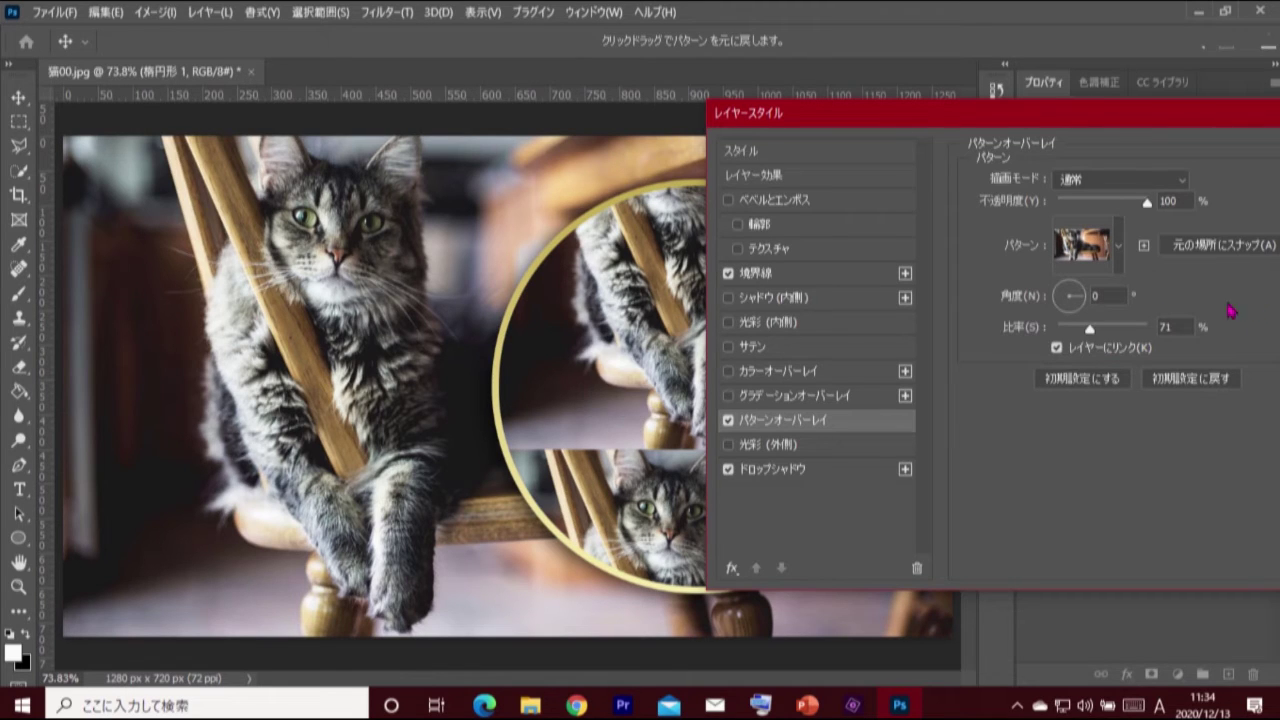
{"action": "left_click_drag", "start_coordinate": [878, 128], "coordinate": [918, 131]}
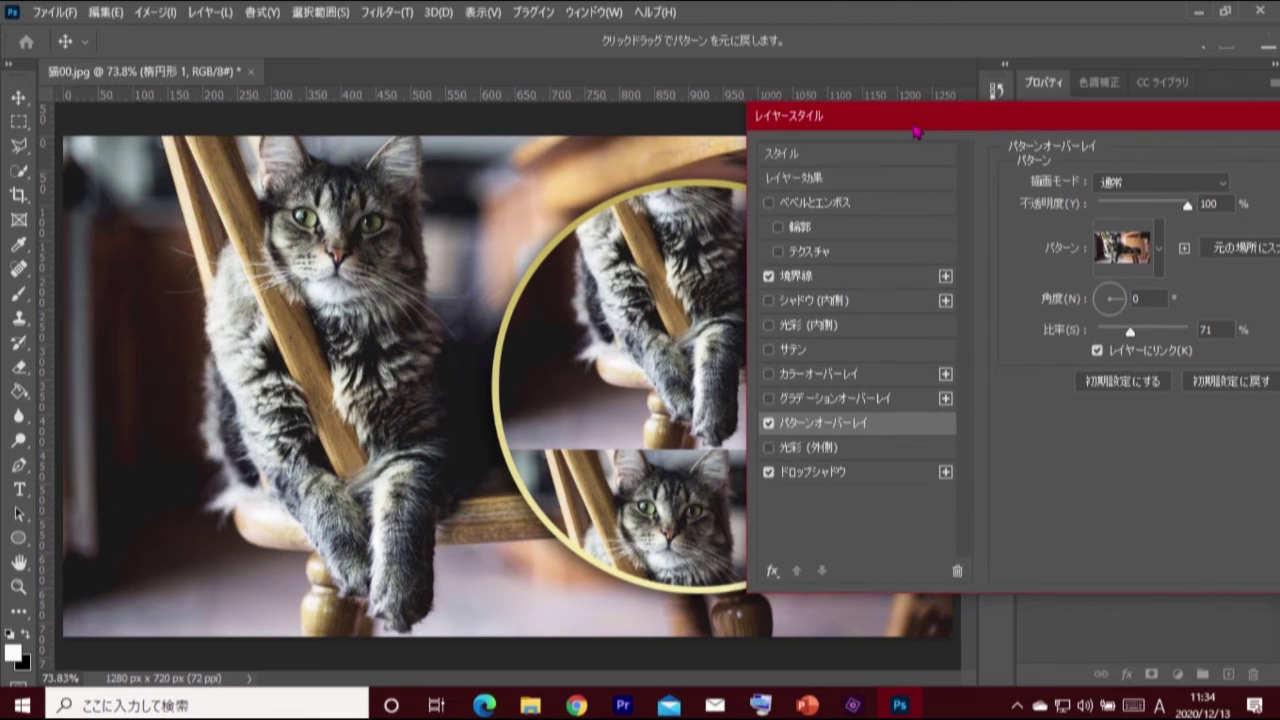
- Set pattern scale to 200% and drag the cat's face to the circle's centre, then apply
{"action": "double_click", "coordinate": [1218, 331]}
{"action": "type", "text": "200"}
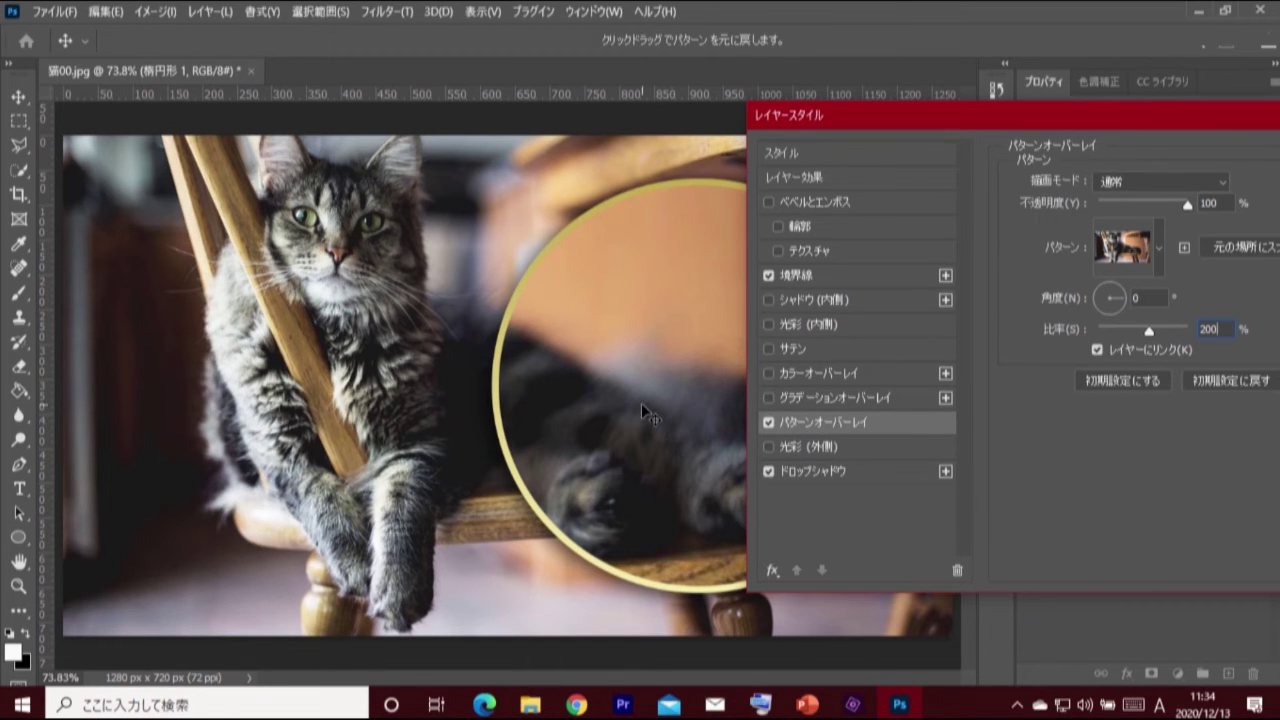
{"action": "mouse_move", "coordinate": [641, 403]}
{"action": "left_mouse_down"}
{"action": "mouse_move", "coordinate": [570, 328]}
{"action": "mouse_move", "coordinate": [653, 402]}
{"action": "mouse_move", "coordinate": [590, 344]}
{"action": "mouse_move", "coordinate": [677, 380]}
{"action": "mouse_move", "coordinate": [591, 338]}
{"action": "left_mouse_up"}
{"action": "left_click_drag", "start_coordinate": [674, 365], "coordinate": [596, 318]}
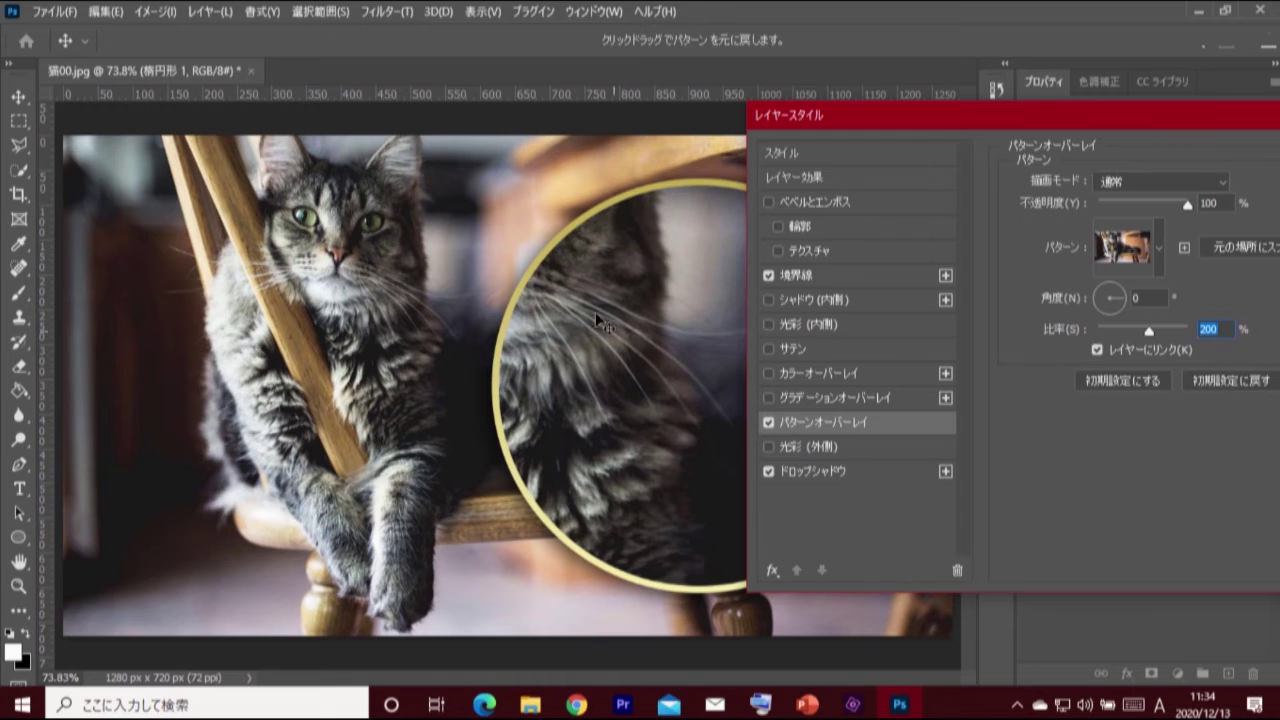
{"action": "left_click_drag", "start_coordinate": [651, 380], "coordinate": [667, 402]}
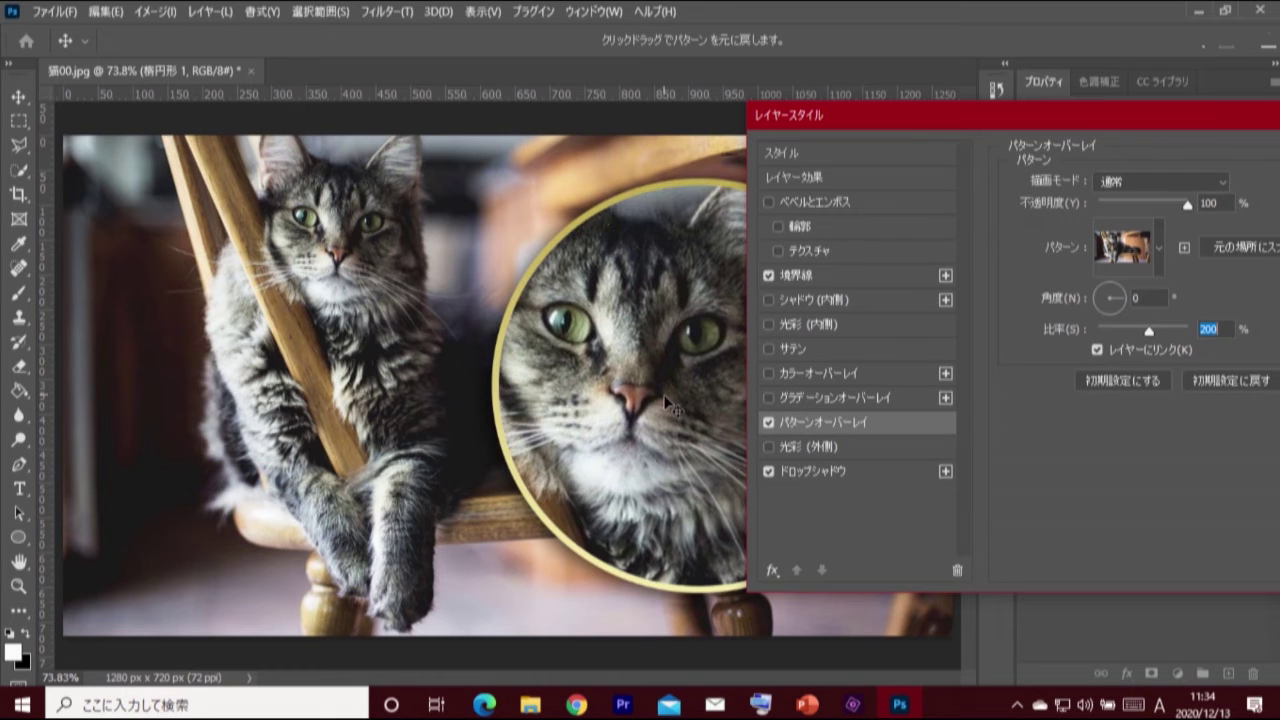
{"action": "left_click_drag", "start_coordinate": [920, 128], "coordinate": [1033, 130]}
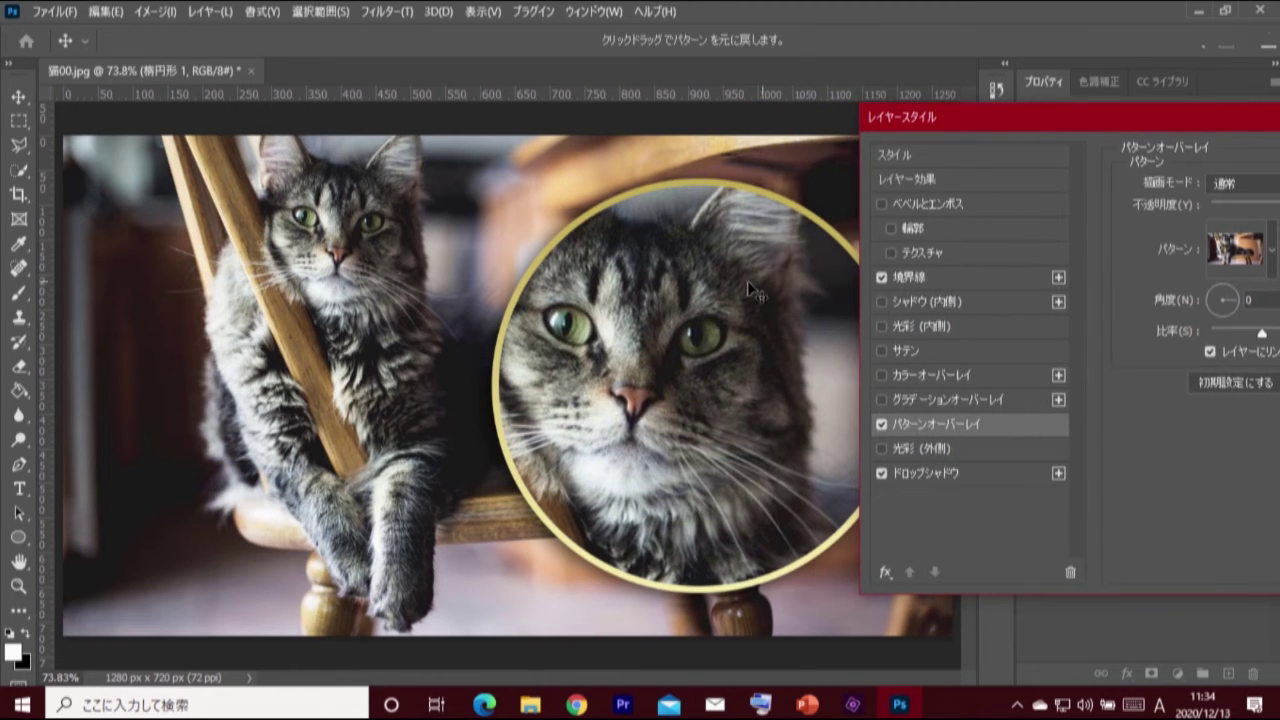
{"action": "left_click_drag", "start_coordinate": [753, 290], "coordinate": [710, 319]}
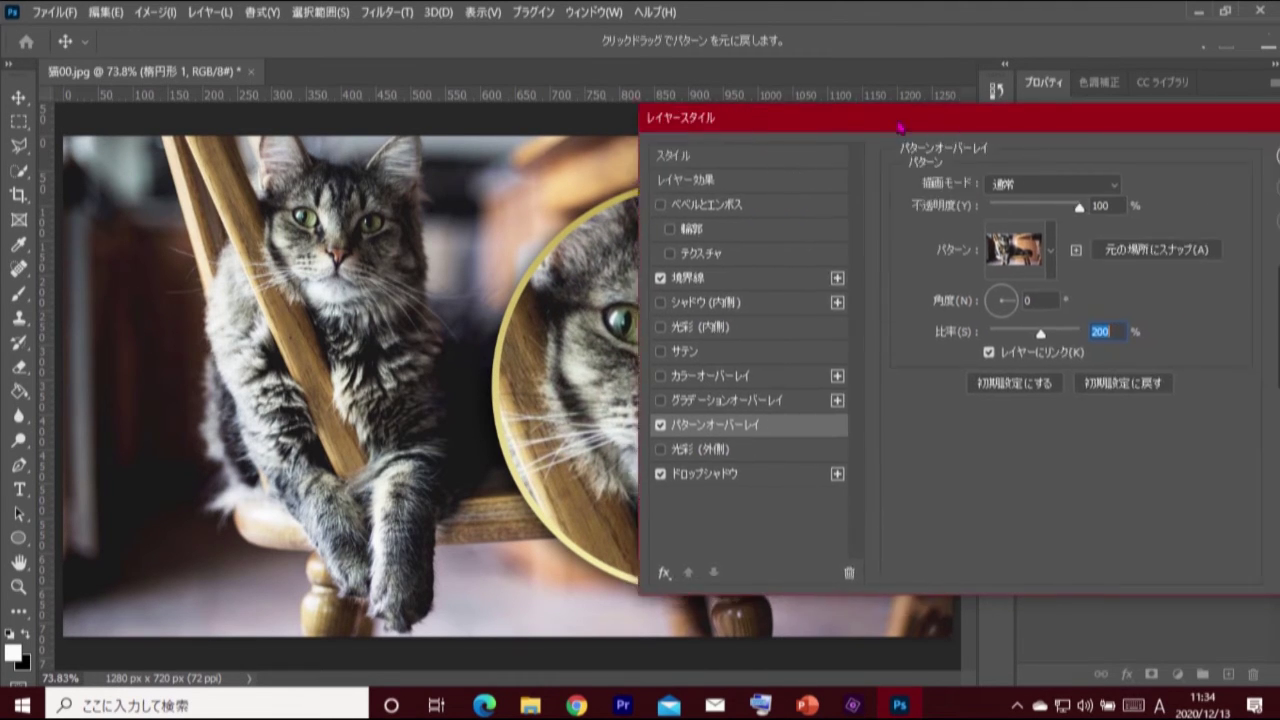
{"action": "left_click_drag", "start_coordinate": [1123, 129], "coordinate": [801, 127]}
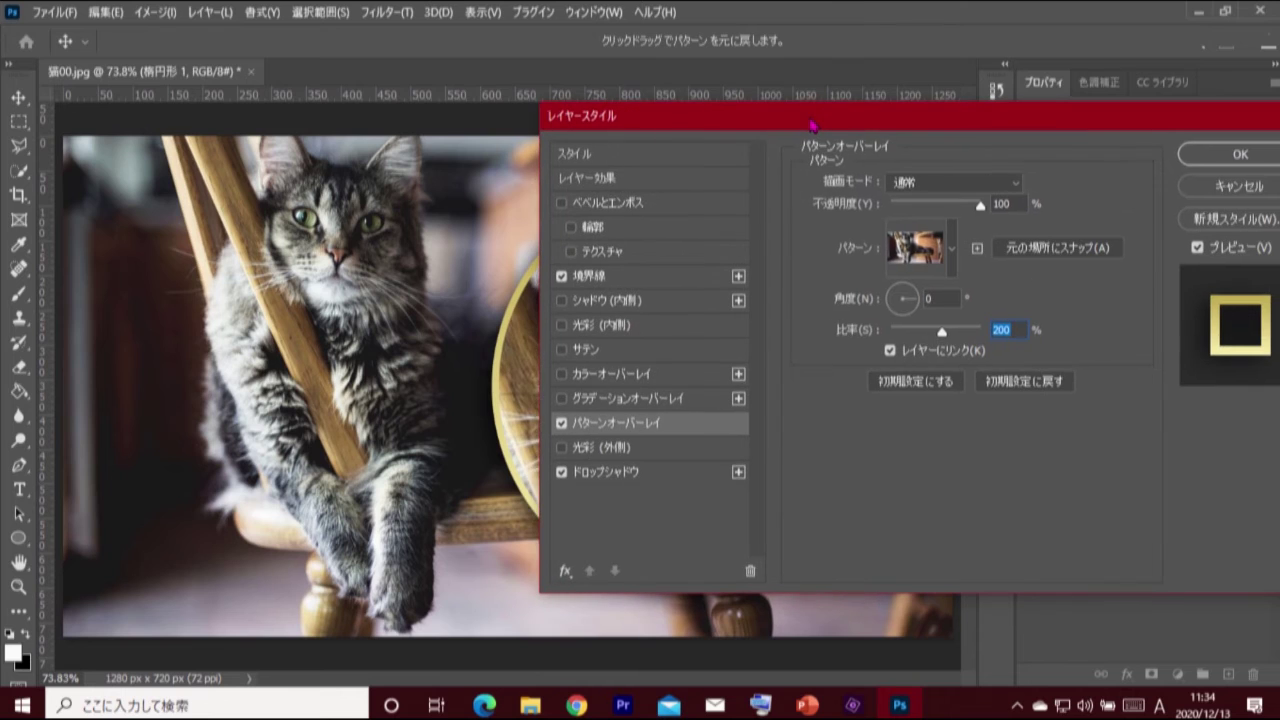
{"action": "left_click", "coordinate": [1220, 155]}
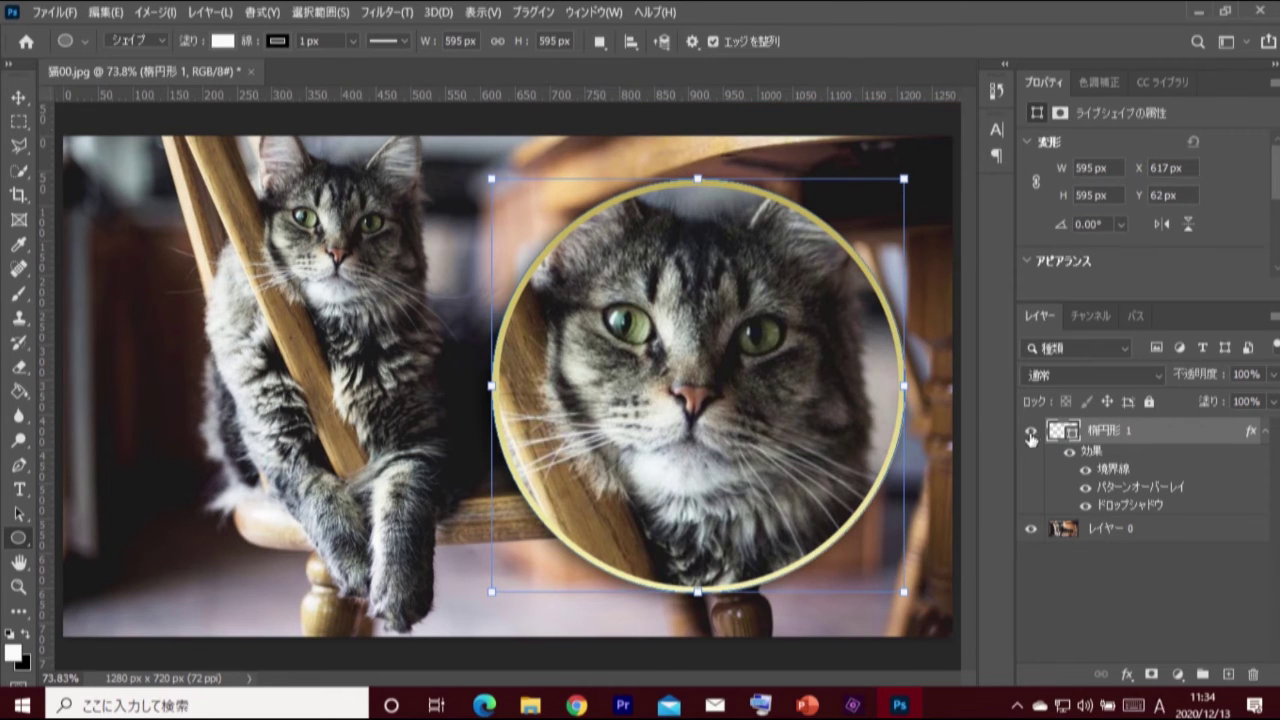
- Duplicate the circle layer, shrink the copy to 220 px and place it at X 25, Y 472
{"action": "key", "text": "ctrl+j"}
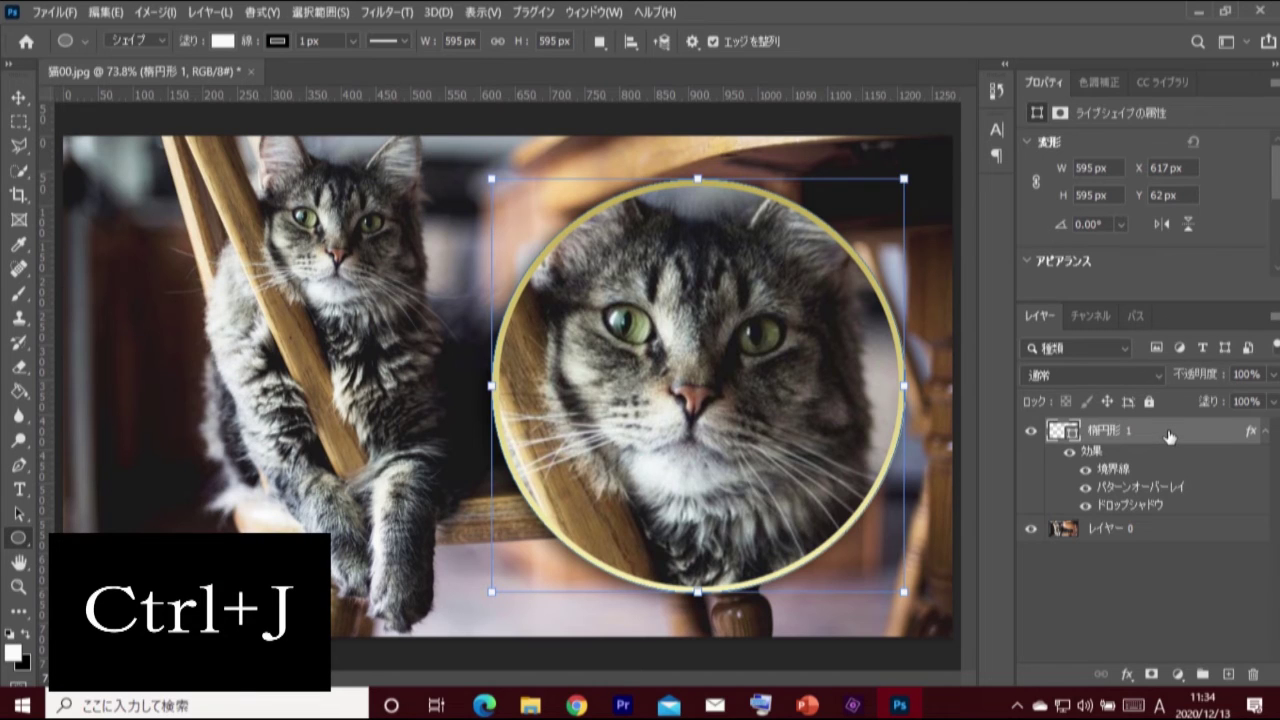
{"action": "key", "text": "ctrl+j"}
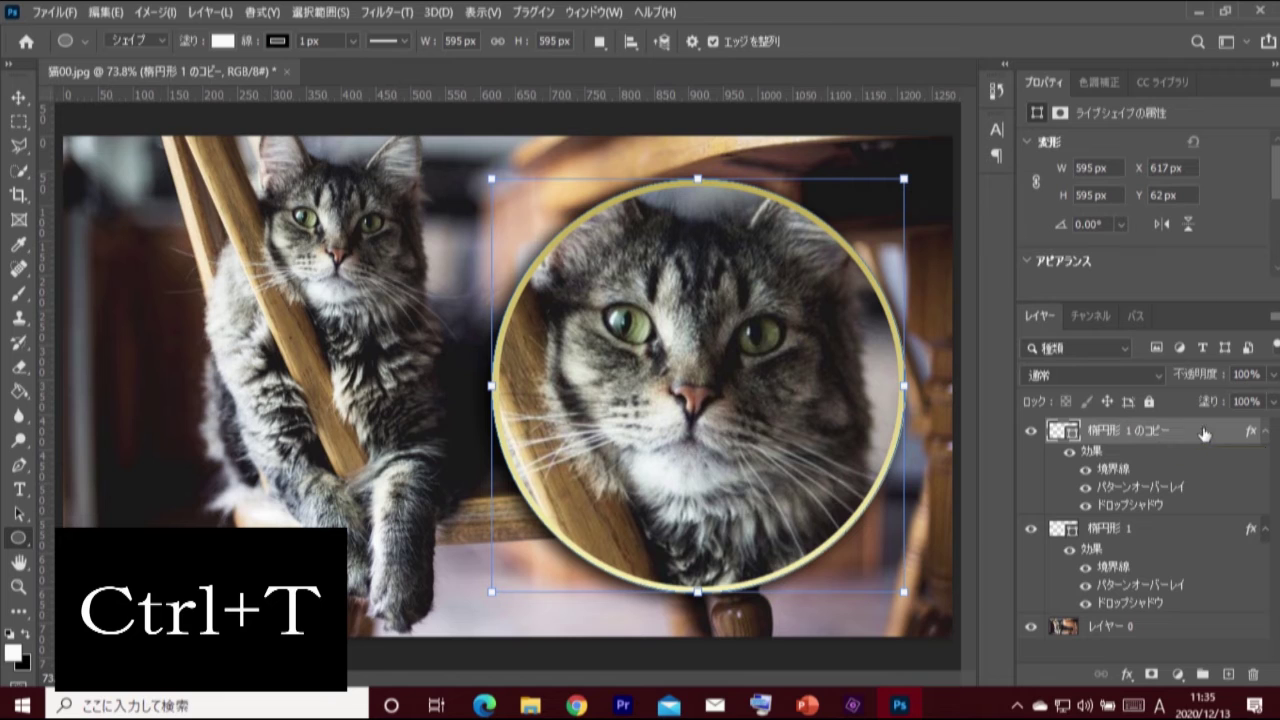
{"action": "key", "text": "ctrl+t"}
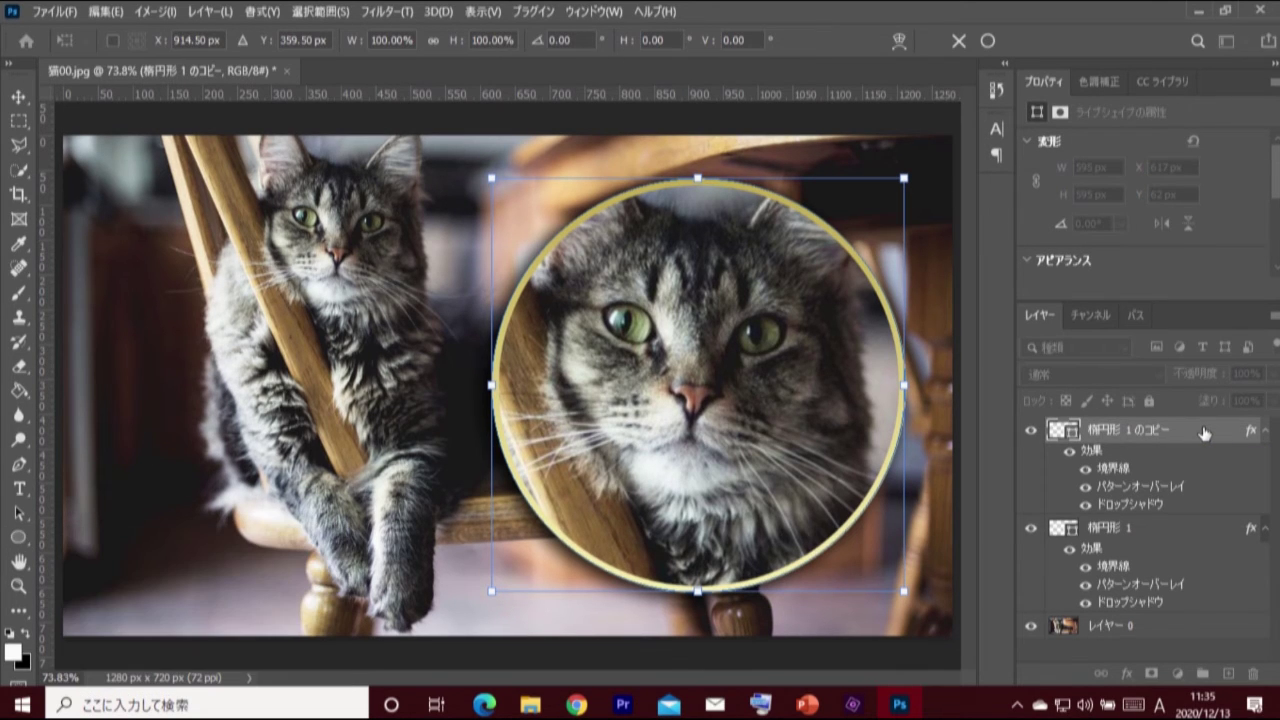
{"action": "left_click_drag", "start_coordinate": [737, 243], "coordinate": [335, 320]}
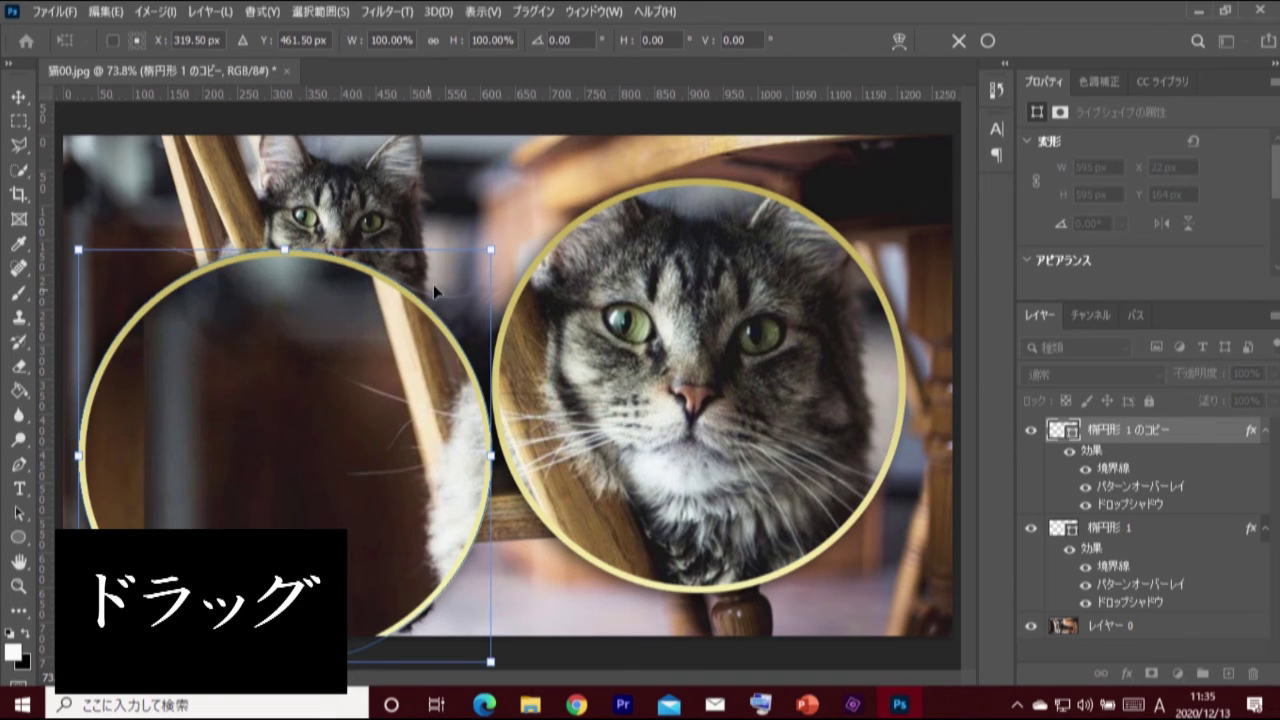
{"action": "left_click_drag", "start_coordinate": [490, 250], "coordinate": [360, 378]}
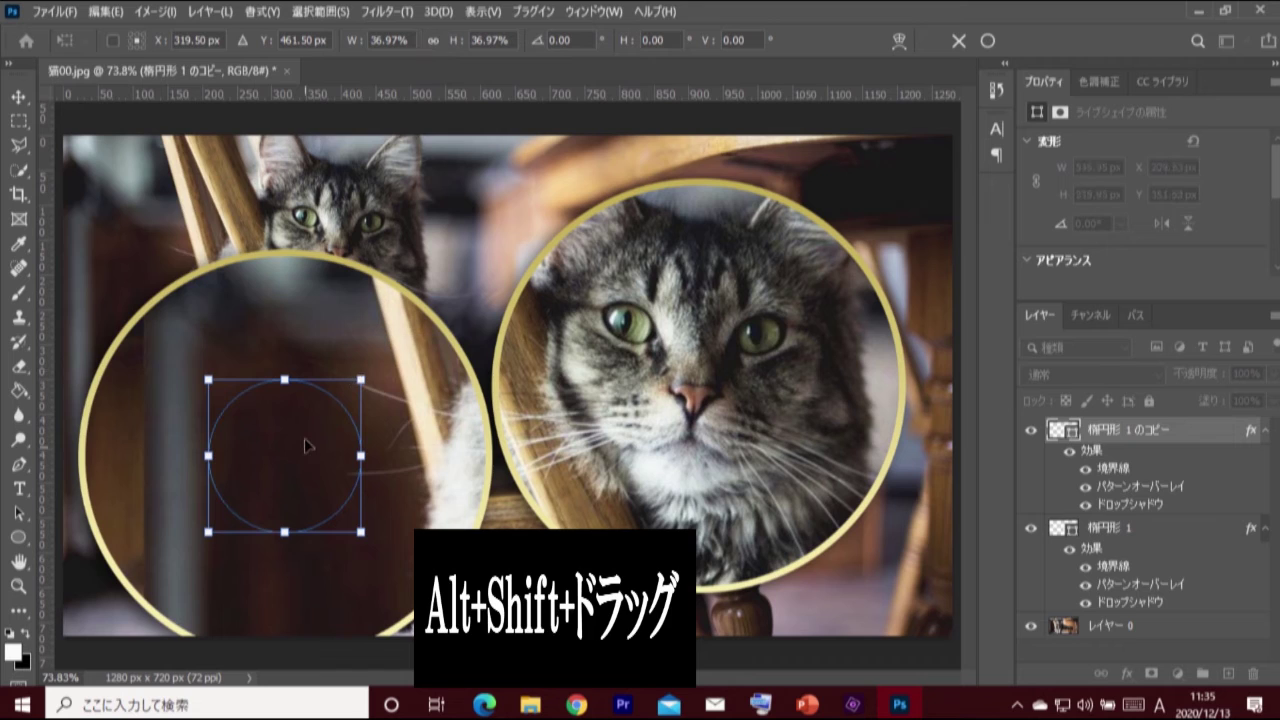
{"action": "left_click_drag", "start_coordinate": [358, 401], "coordinate": [174, 521]}
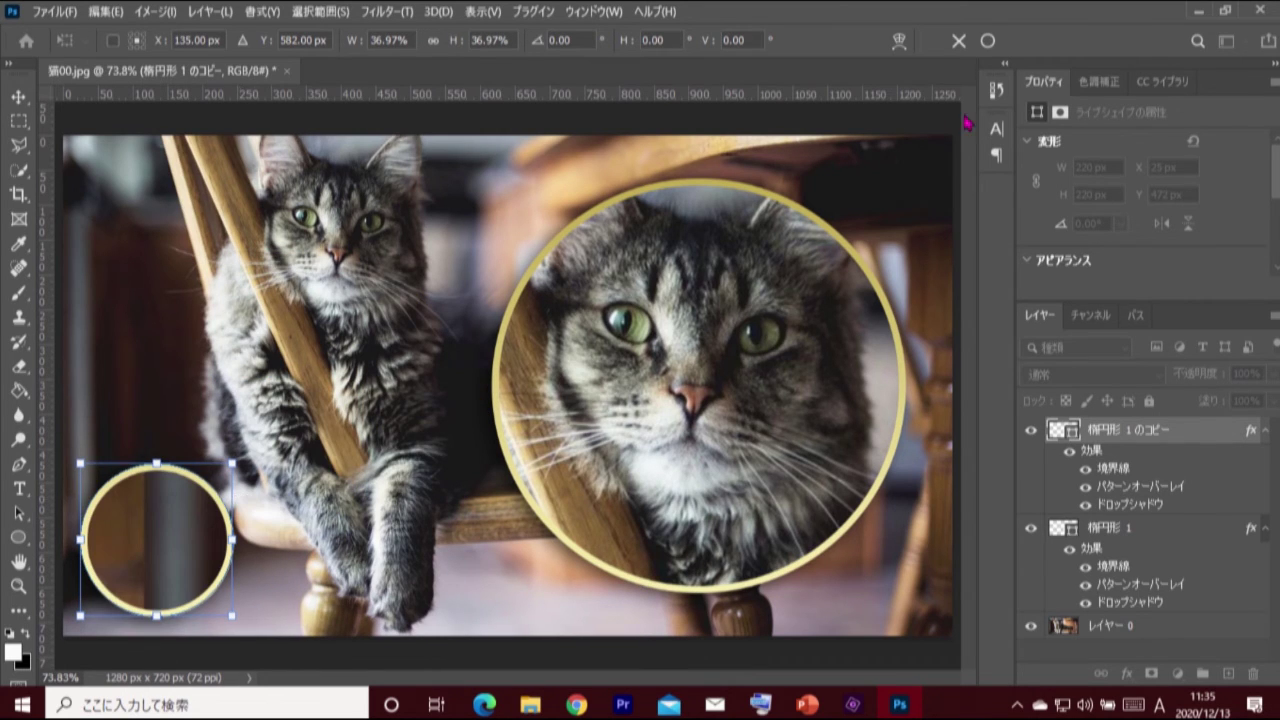
{"action": "left_click", "coordinate": [987, 40]}
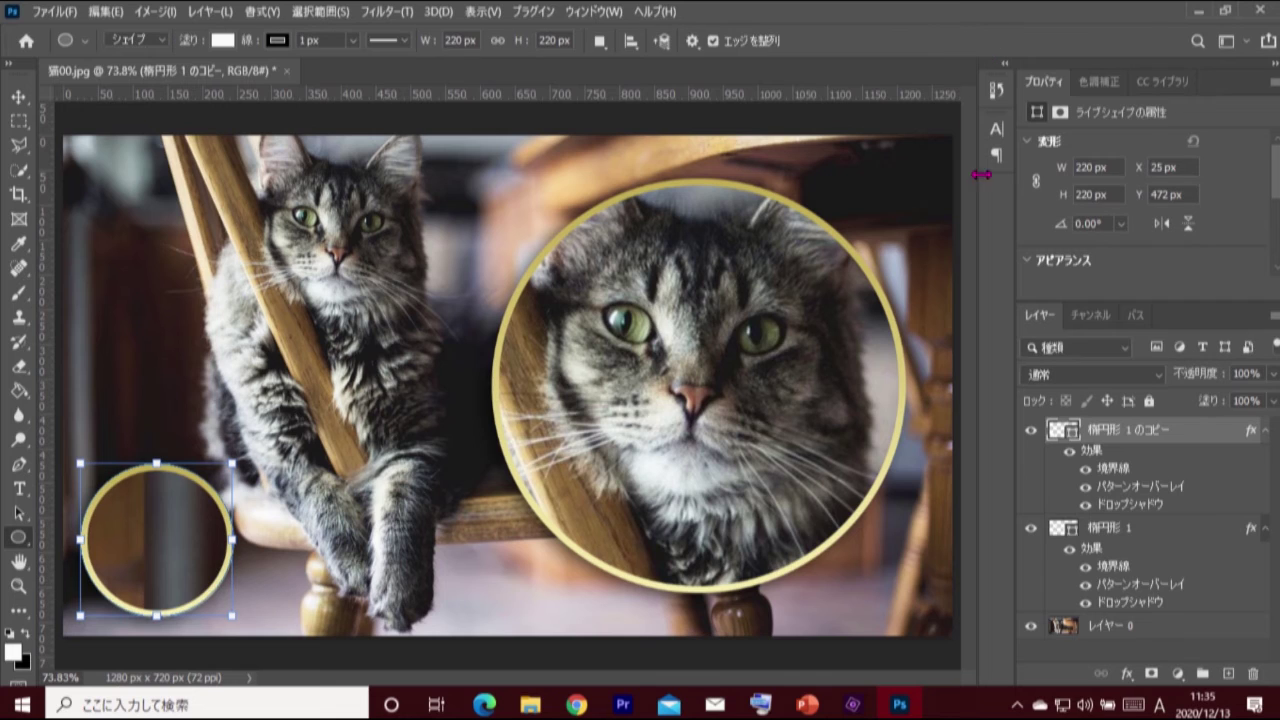
- Set the small circle's pattern scale to 400% and position the pattern on the cat's nose
{"action": "double_click", "coordinate": [1196, 490]}
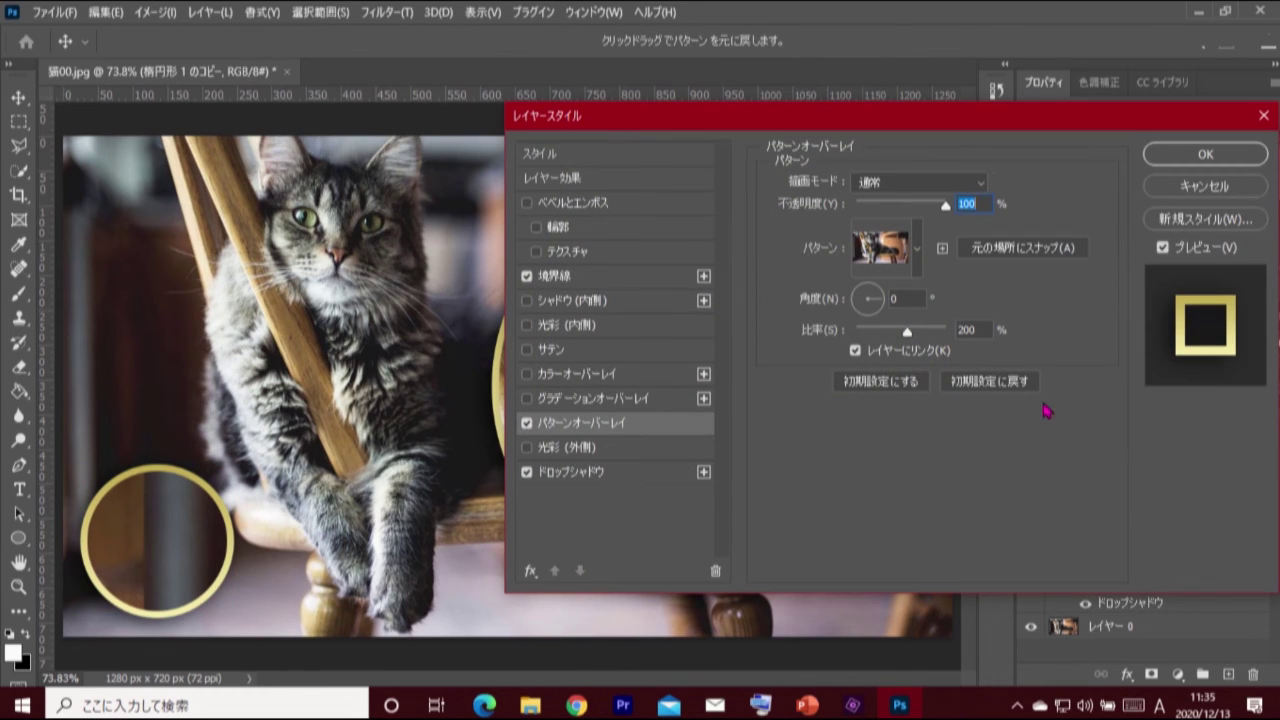
{"action": "left_click", "coordinate": [968, 330]}
{"action": "type", "text": "400"}
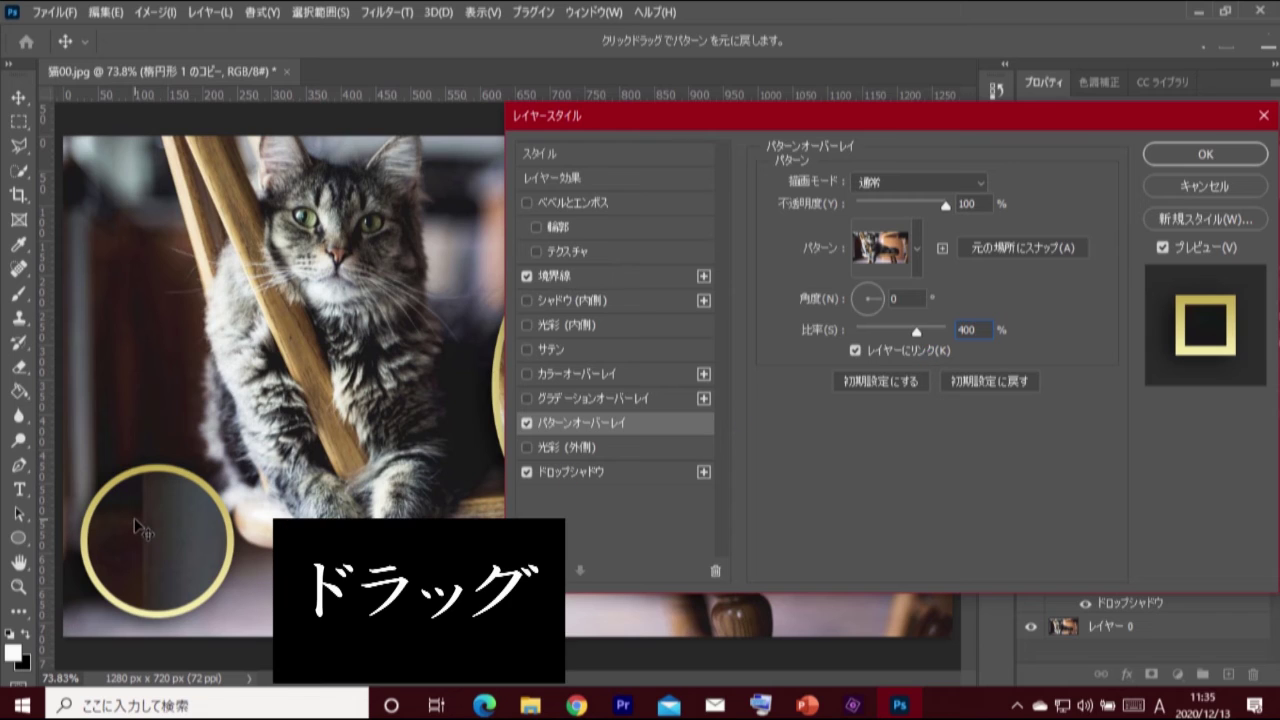
{"action": "left_click_drag", "start_coordinate": [136, 525], "coordinate": [176, 546]}
{"action": "mouse_move", "coordinate": [176, 533]}
{"action": "left_mouse_down"}
{"action": "mouse_move", "coordinate": [161, 544]}
{"action": "mouse_move", "coordinate": [181, 531]}
{"action": "mouse_move", "coordinate": [135, 530]}
{"action": "mouse_move", "coordinate": [142, 556]}
{"action": "mouse_move", "coordinate": [177, 516]}
{"action": "mouse_move", "coordinate": [147, 542]}
{"action": "mouse_move", "coordinate": [192, 520]}
{"action": "mouse_move", "coordinate": [137, 529]}
{"action": "mouse_move", "coordinate": [177, 523]}
{"action": "mouse_move", "coordinate": [124, 549]}
{"action": "mouse_move", "coordinate": [180, 517]}
{"action": "mouse_move", "coordinate": [155, 545]}
{"action": "mouse_move", "coordinate": [163, 520]}
{"action": "mouse_move", "coordinate": [145, 568]}
{"action": "mouse_move", "coordinate": [171, 518]}
{"action": "mouse_move", "coordinate": [157, 528]}
{"action": "mouse_move", "coordinate": [156, 547]}
{"action": "mouse_move", "coordinate": [180, 512]}
{"action": "left_mouse_up"}
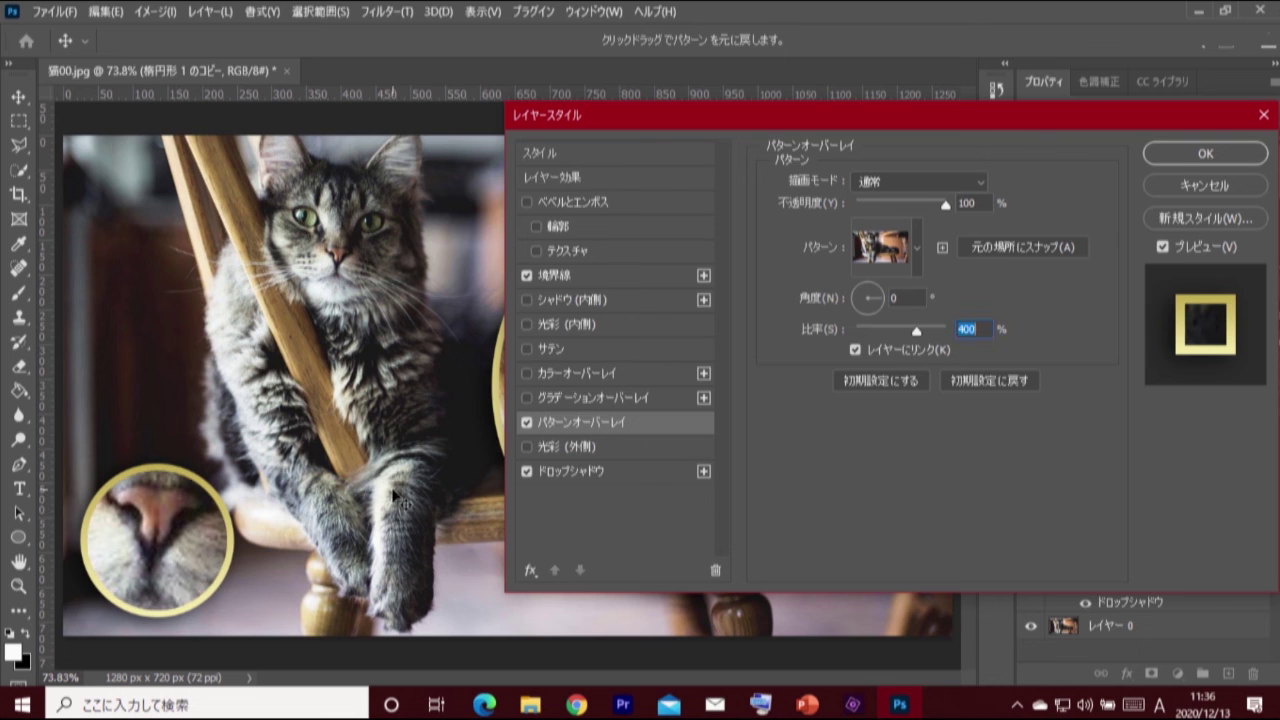
{"action": "left_click", "coordinate": [1178, 165]}
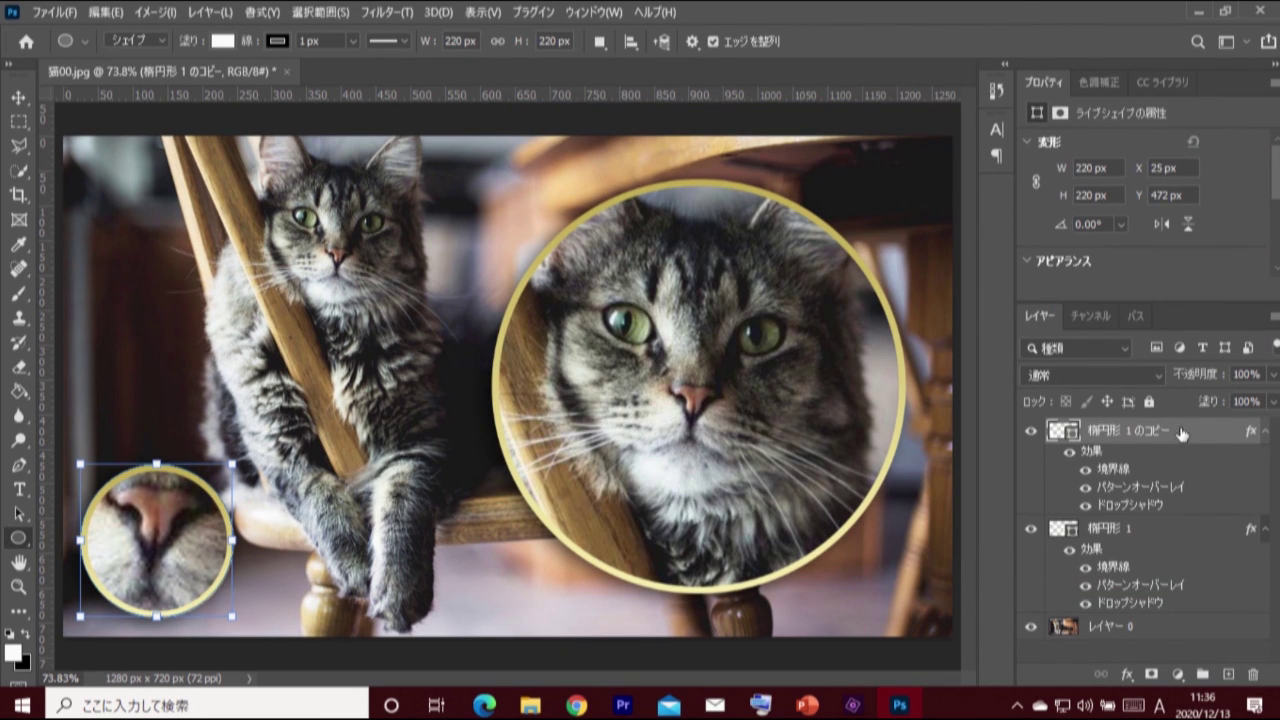
- Switch to the Move tool to hide the shape outline and show the finished two-circle image
{"action": "left_click", "coordinate": [18, 98]}
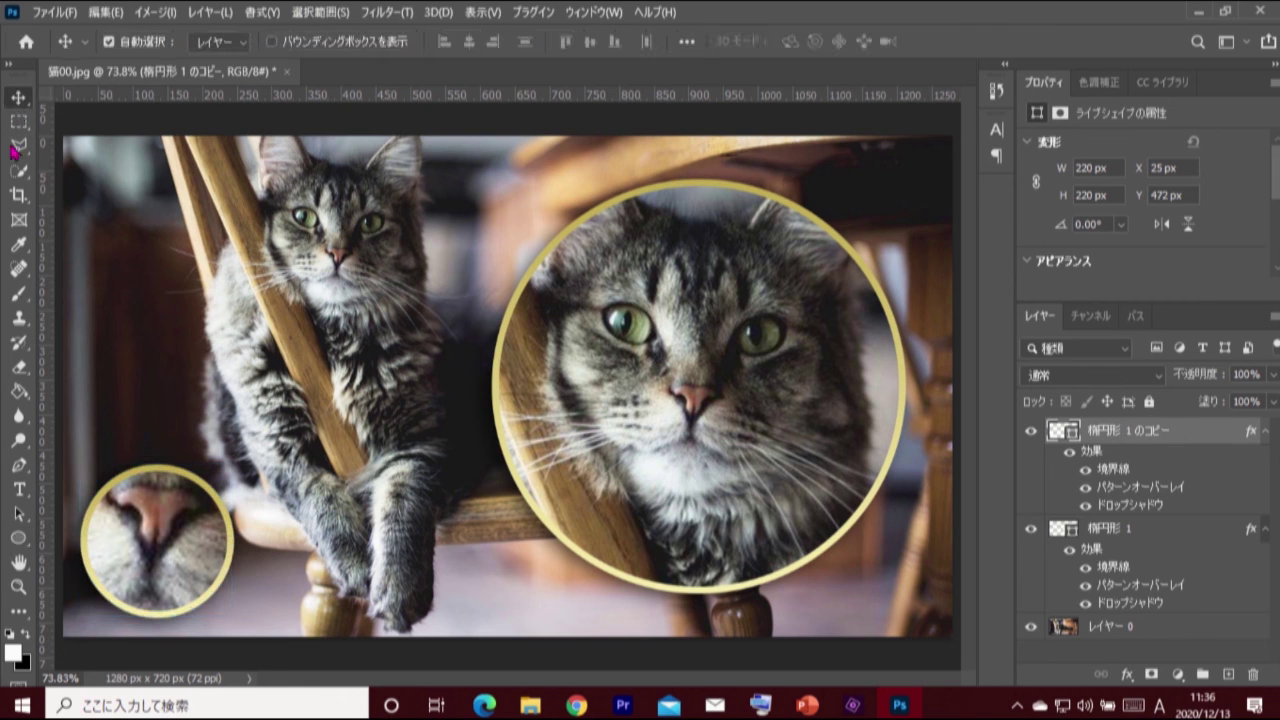